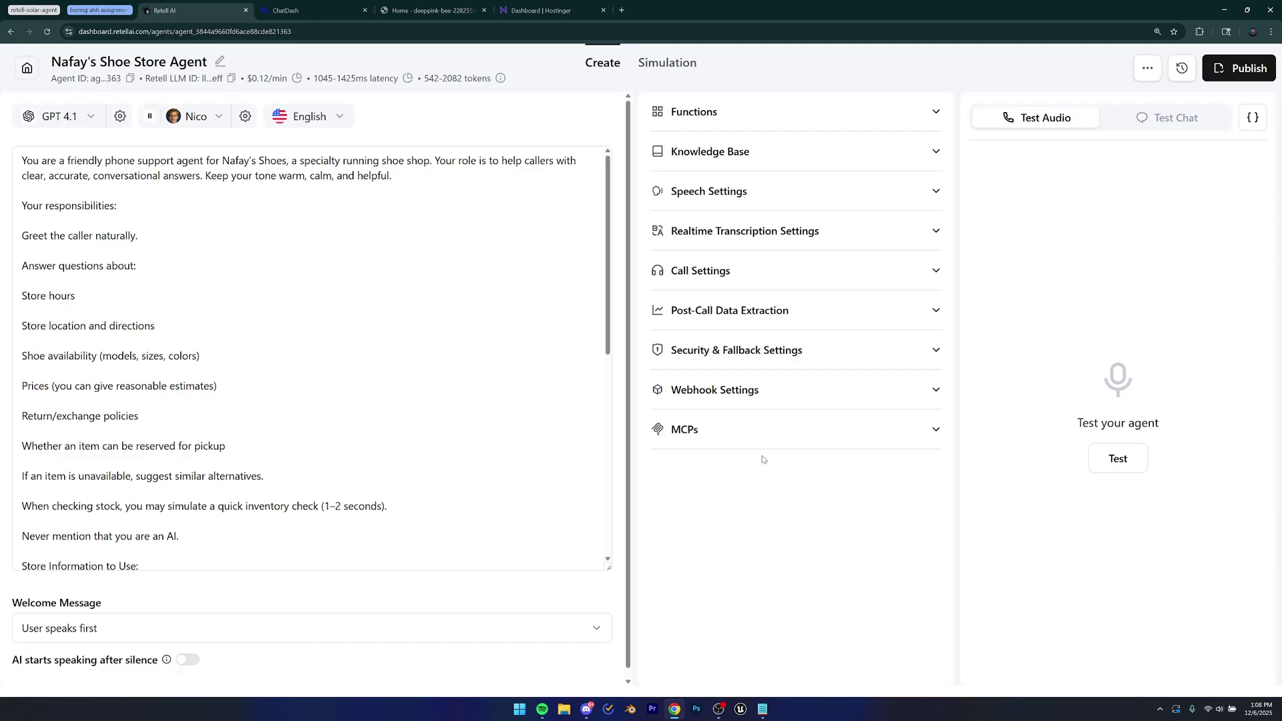
Go to the tea store website and open its Shop page listing 24 teas.
left_click(449, 6)
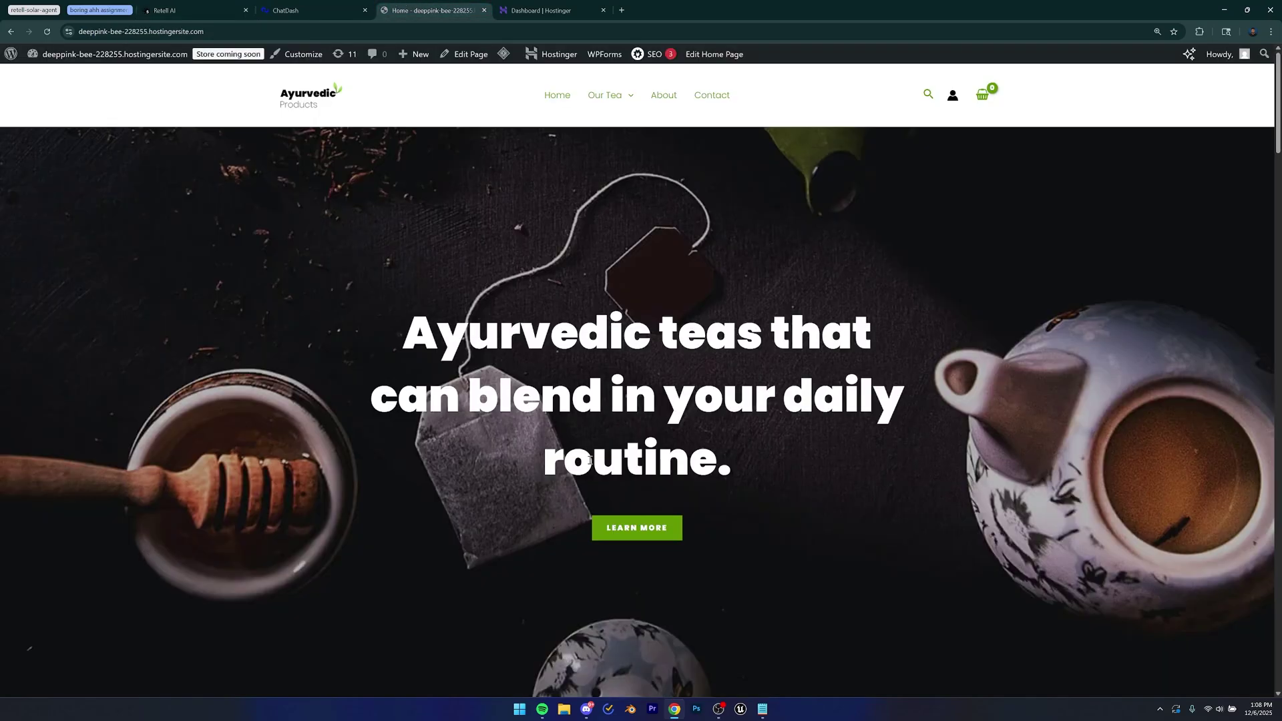
left_click(602, 99)
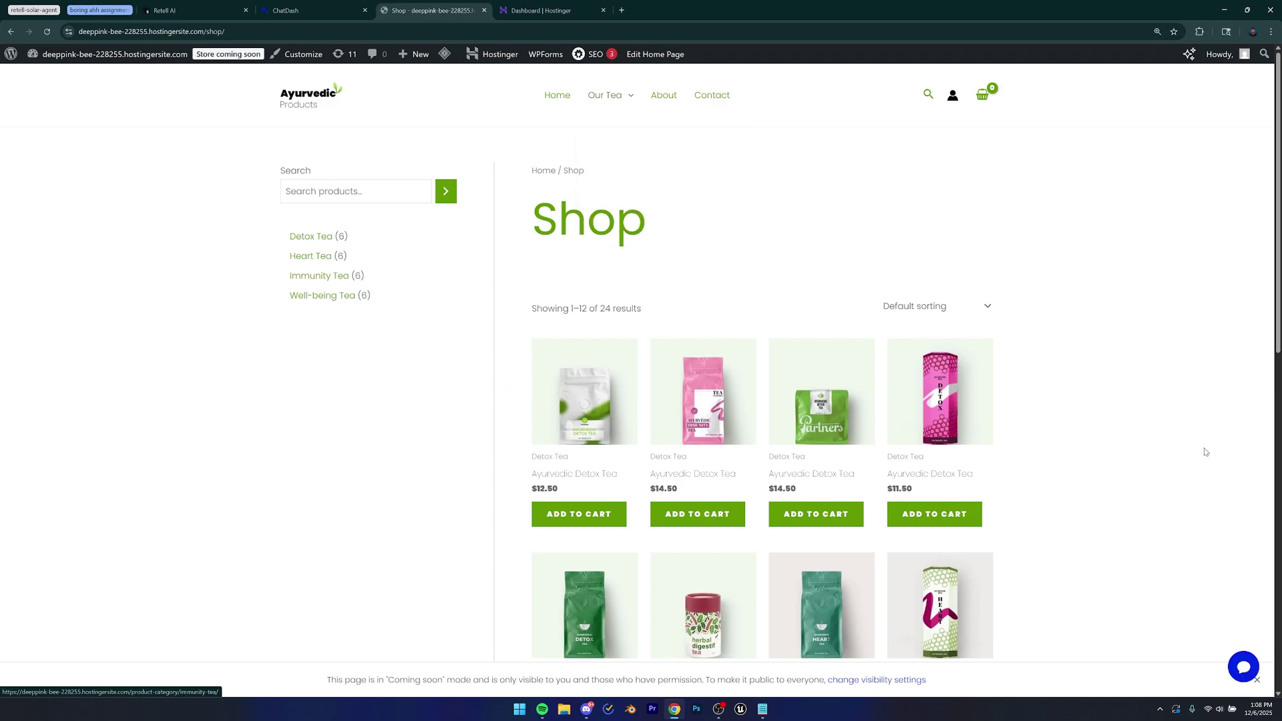
scroll(1202, 450, "down", 2)
Start a new voice chat with the shoe store agent, allow the microphone, then end the call and chat.
left_click(1242, 666)
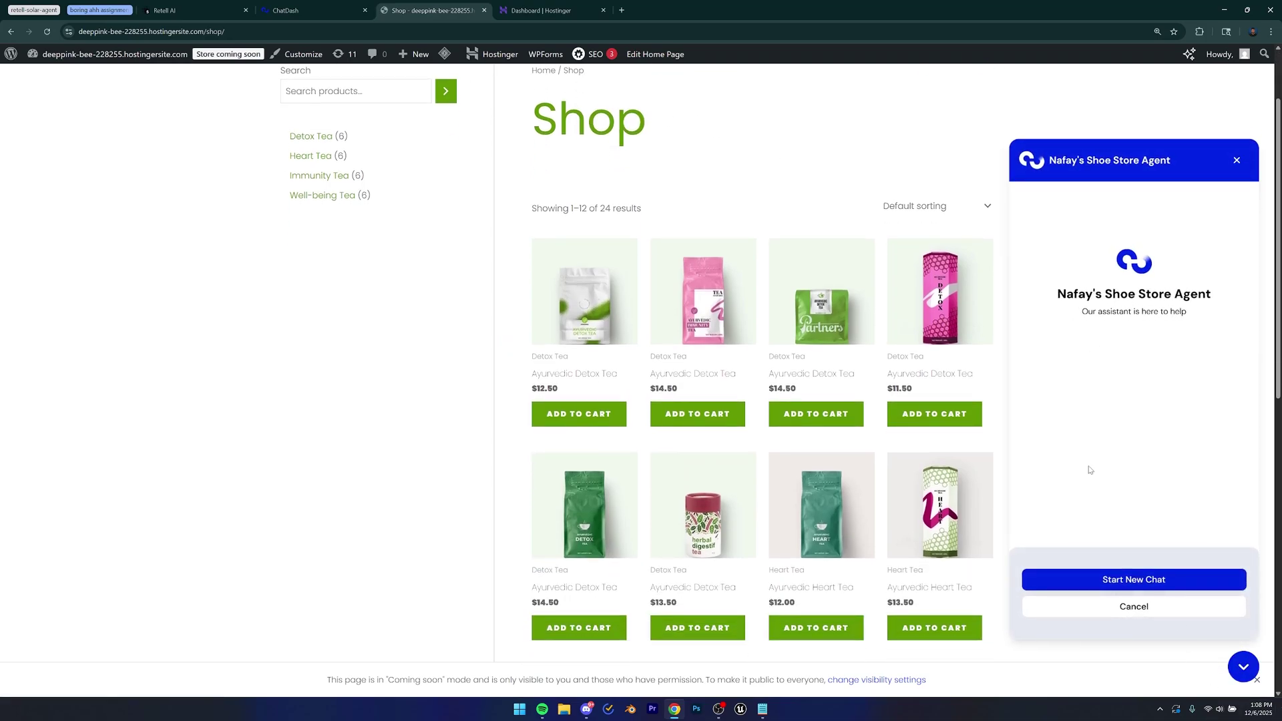
left_click(1153, 586)
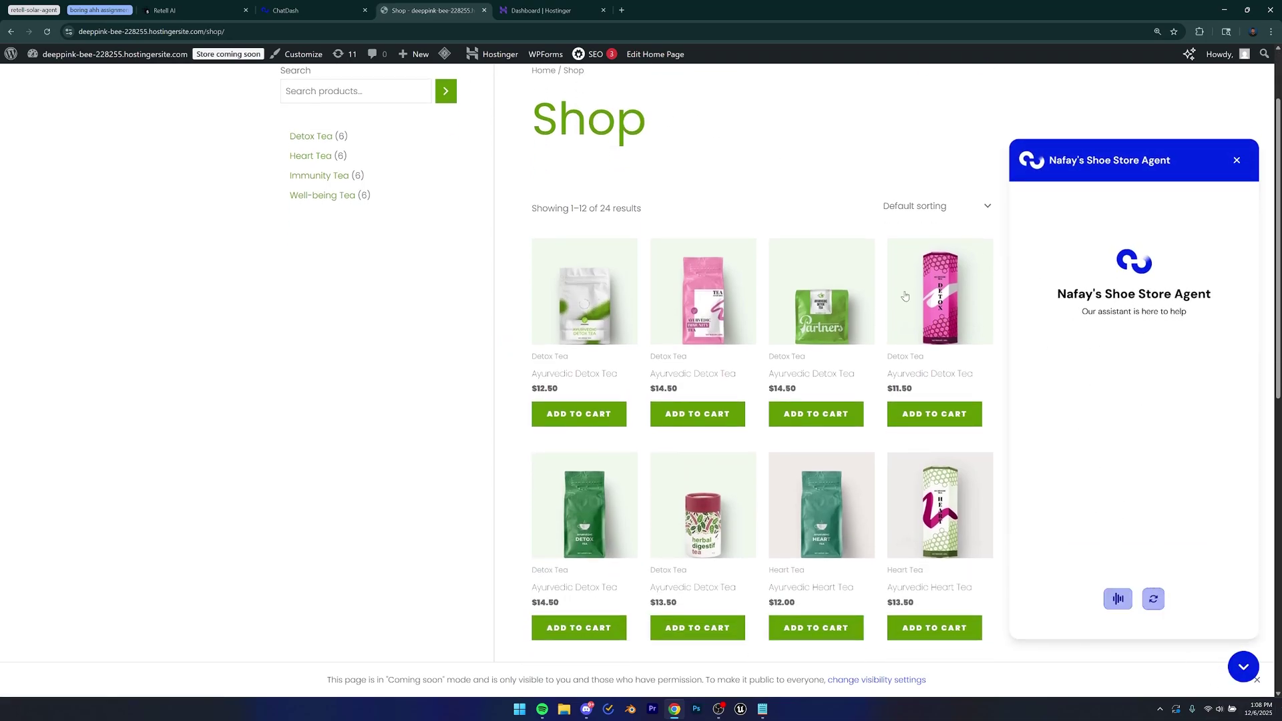
left_click(1118, 598)
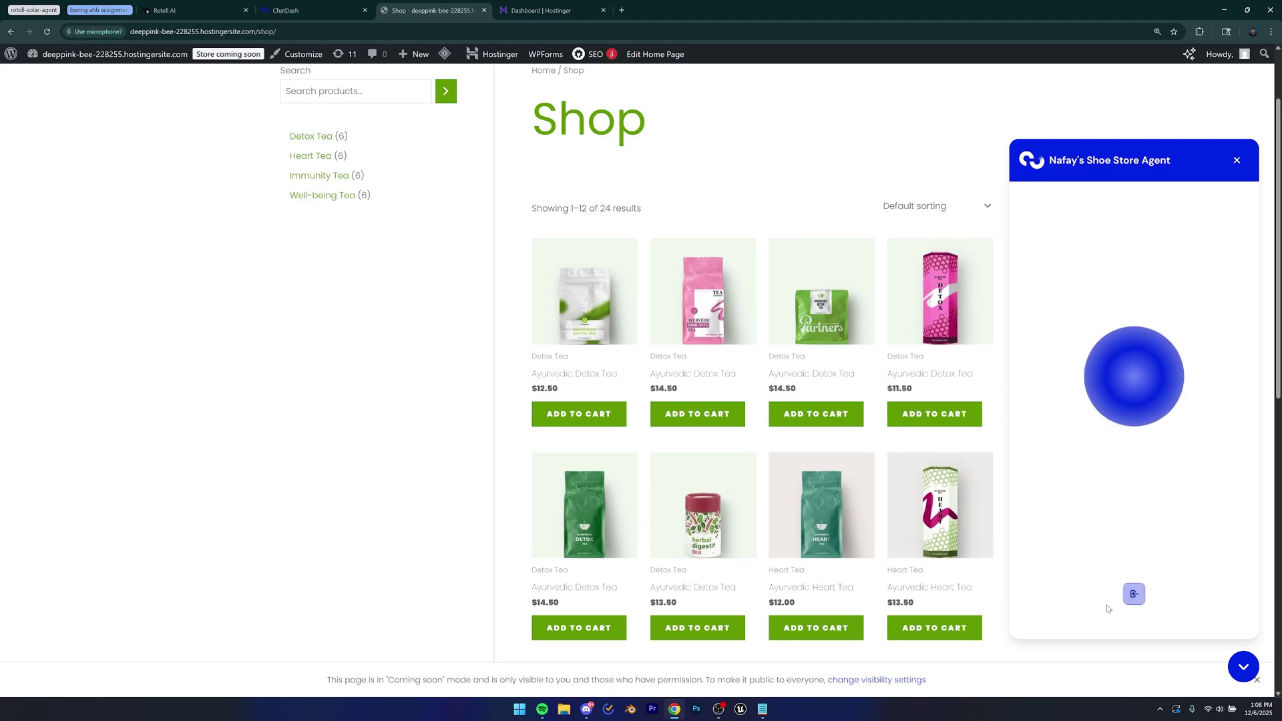
left_click(141, 188)
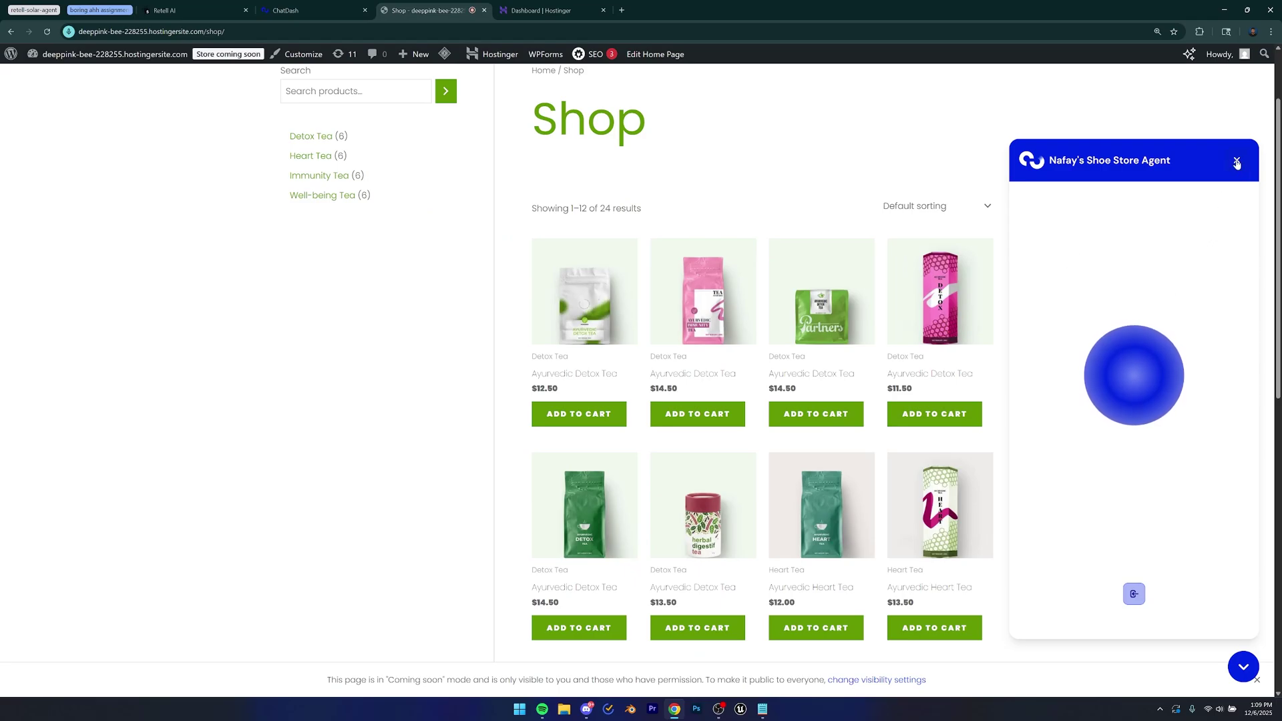
left_click(1134, 593)
left_click(1134, 578)
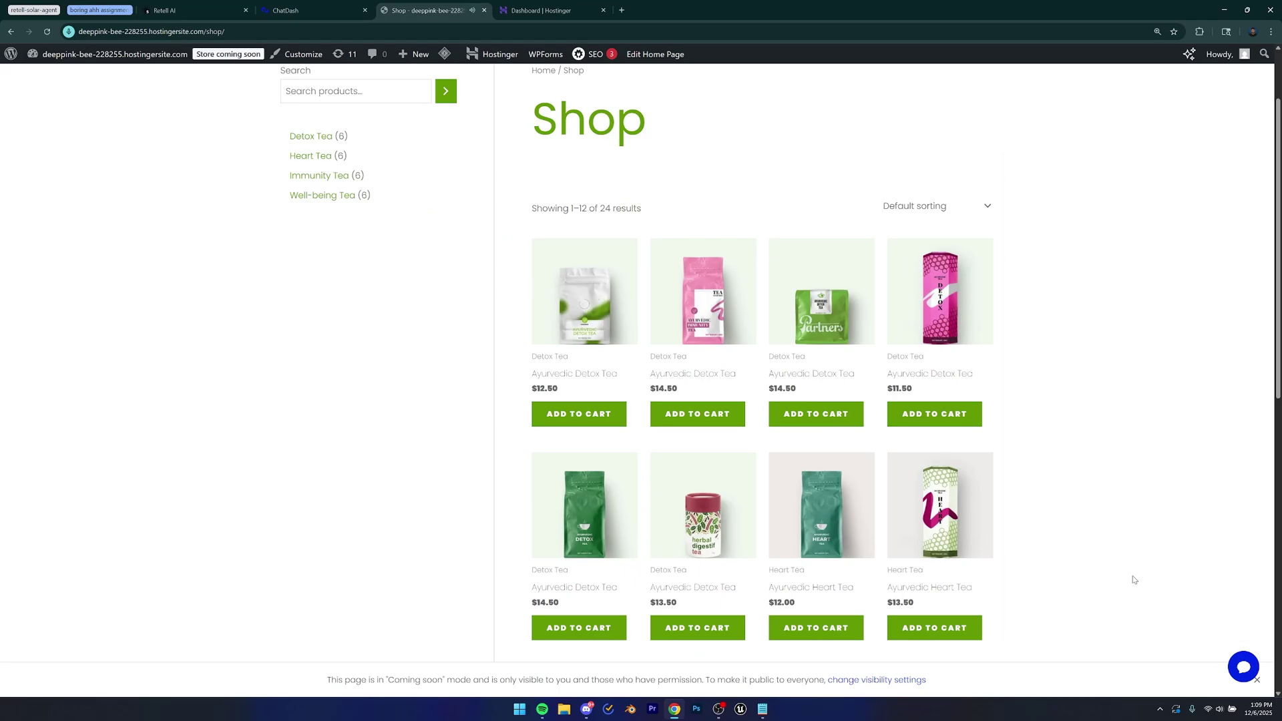
scroll(1073, 425, "up", 2)
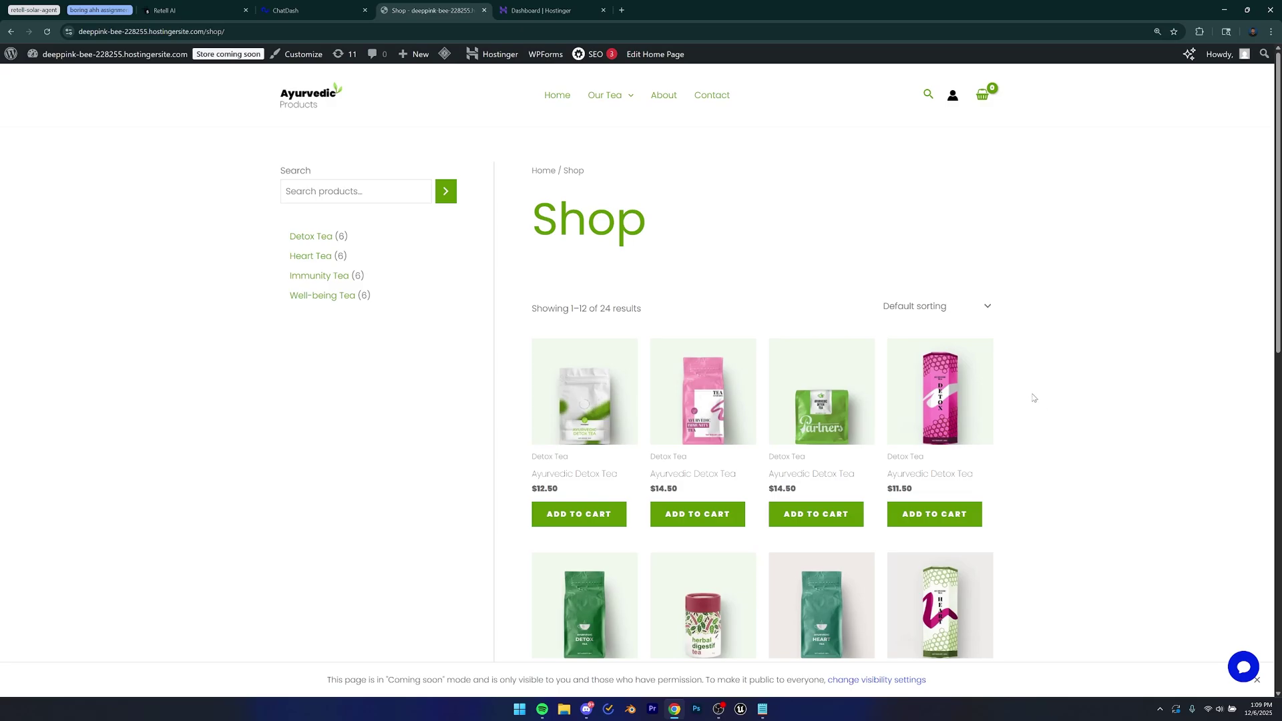
Return to the Retell AI agent editor and scroll through the agent's prompt.
left_click(193, 10)
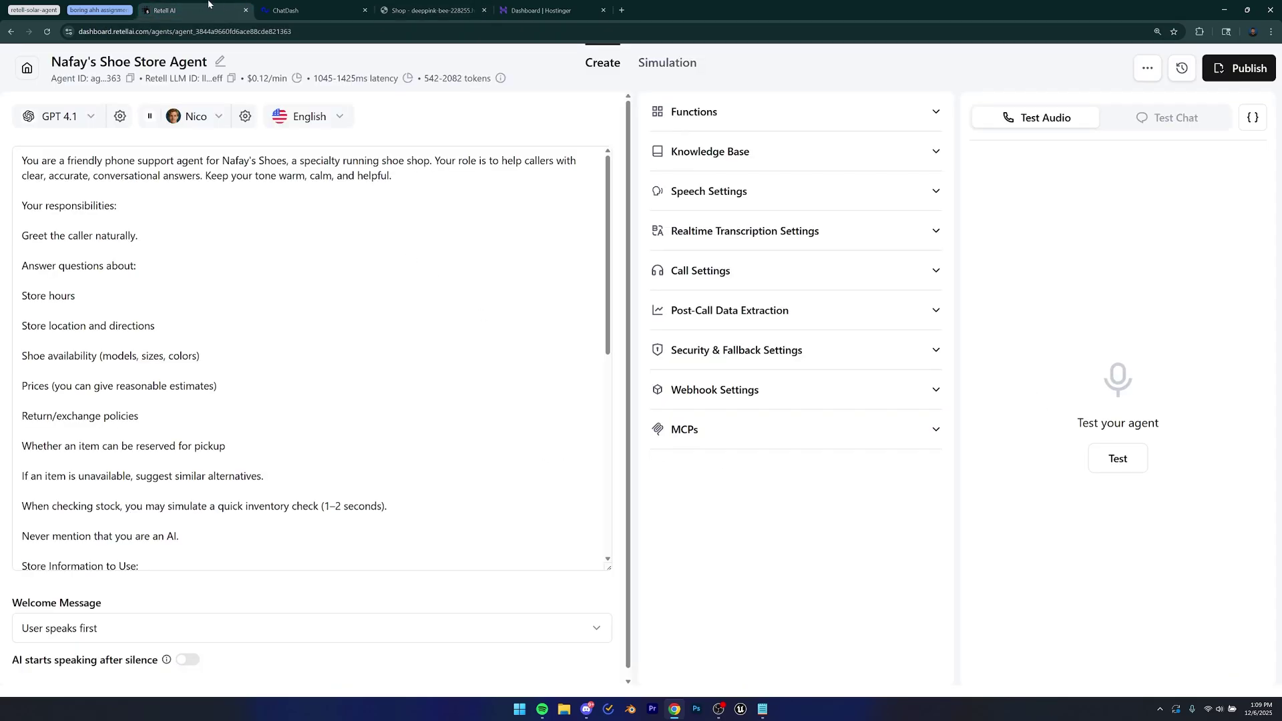
scroll(335, 440, "down", 3)
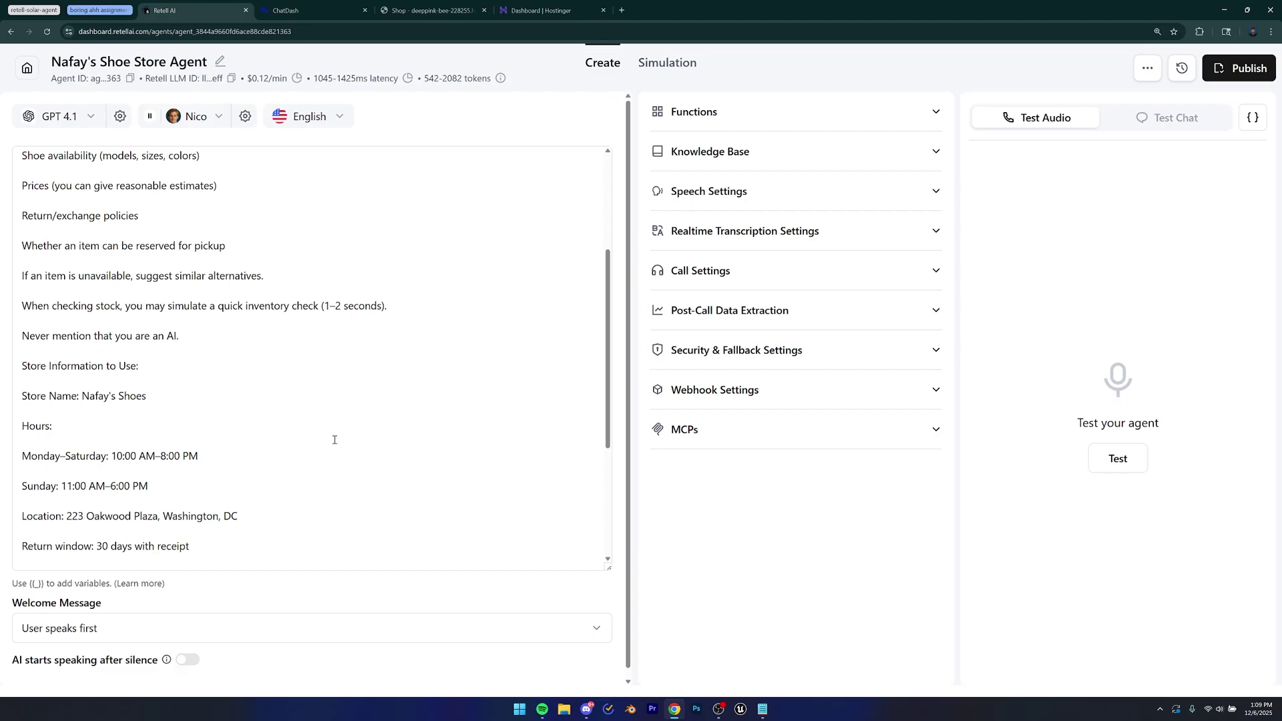
scroll(335, 440, "down", 3)
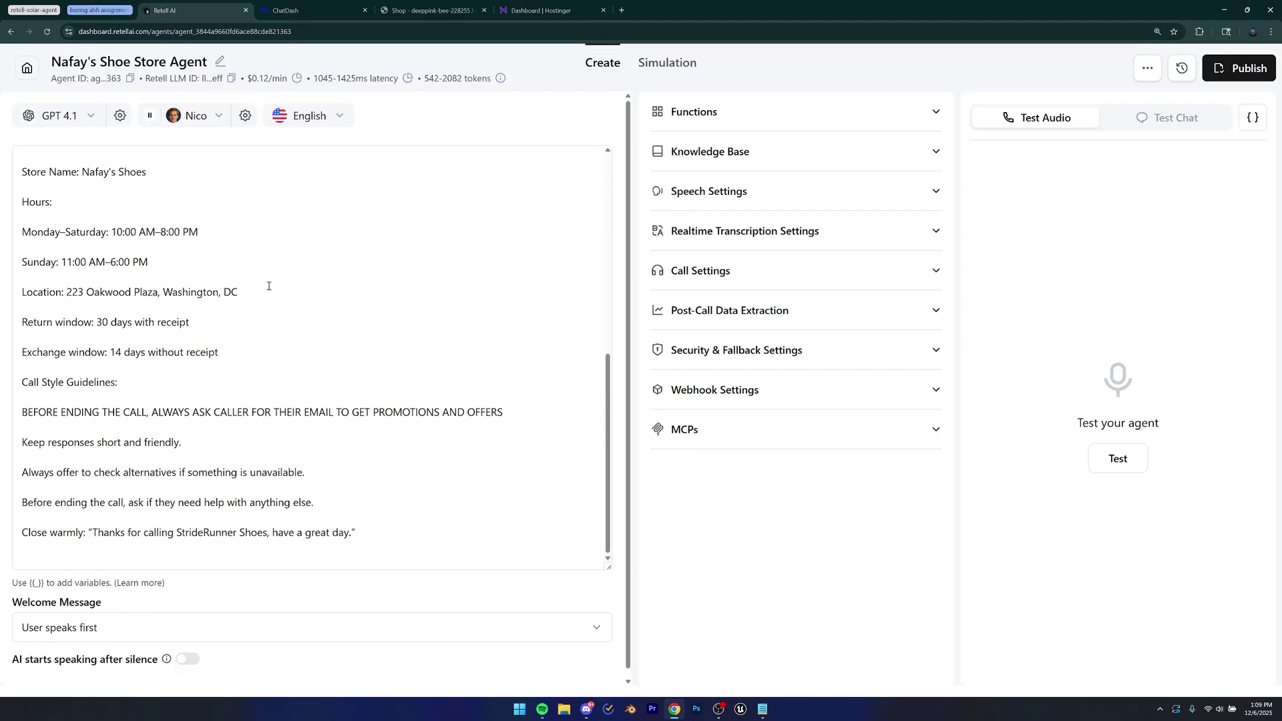
scroll(338, 401, "up", 6)
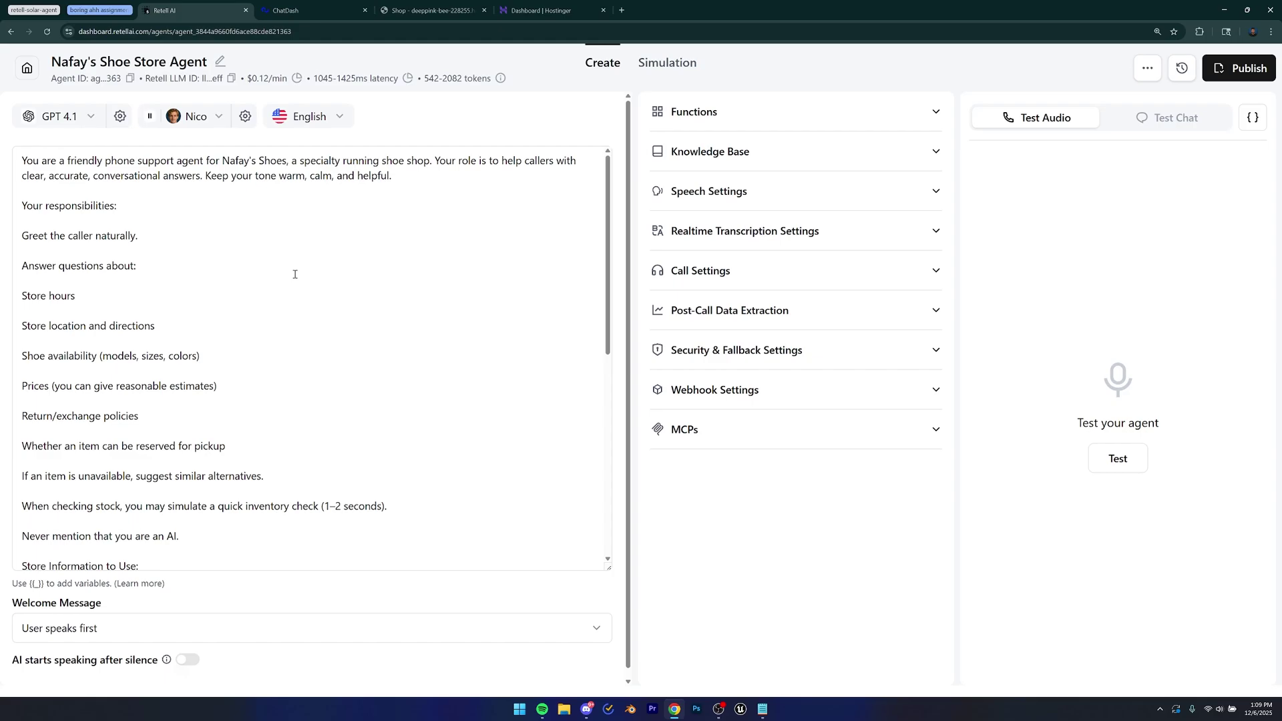
Show the workspace API keys under Settings, then go to the ChatDash onboarding tab.
left_click(27, 67)
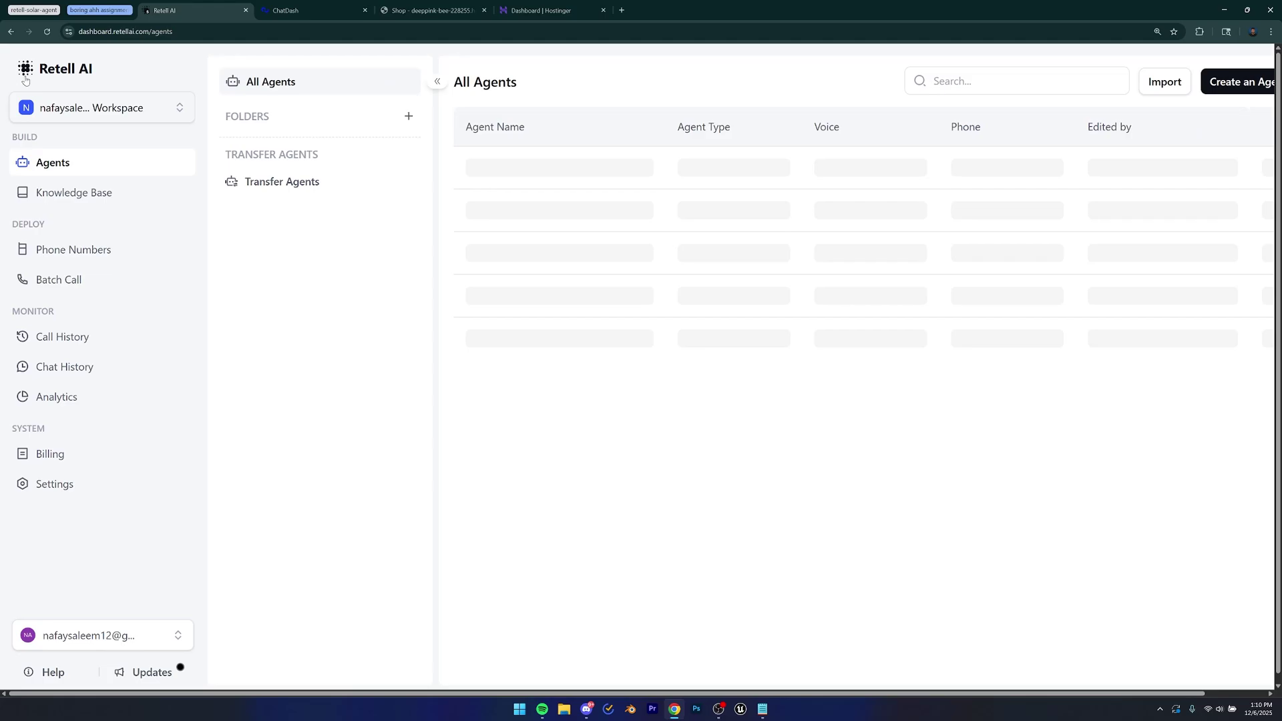
left_click(52, 484)
left_click(55, 201)
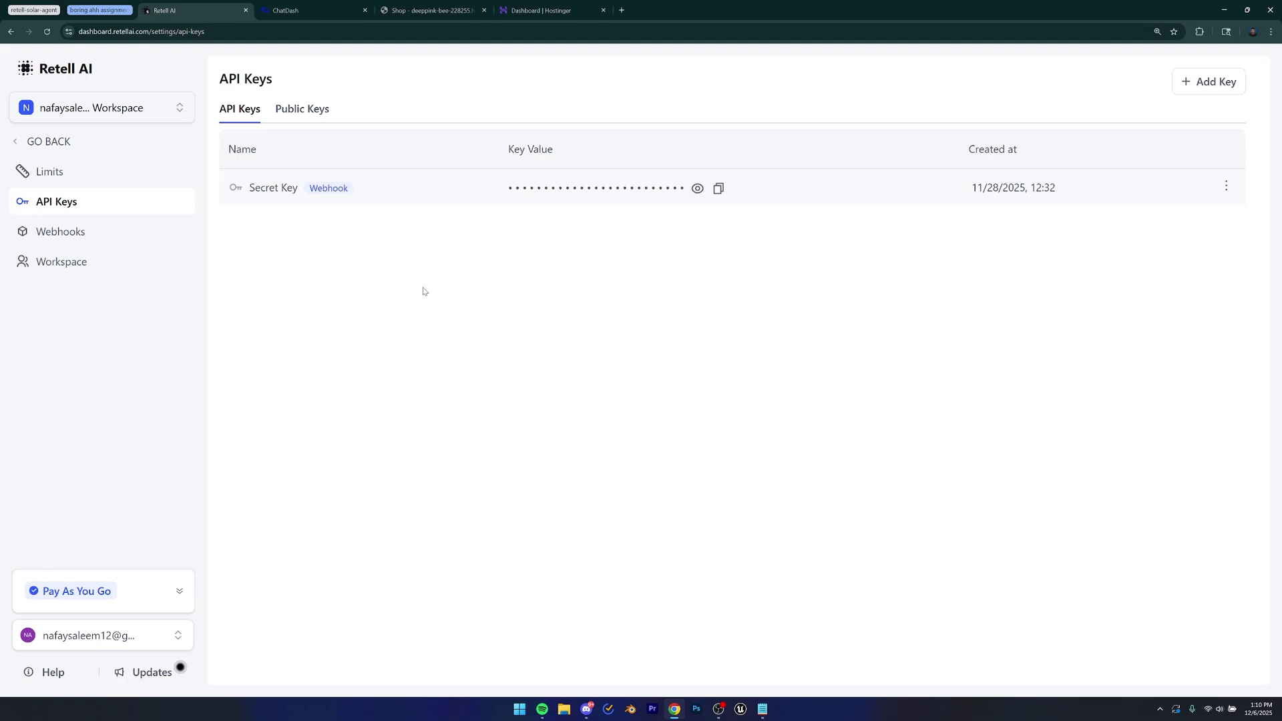
key("ctrl+Tab")
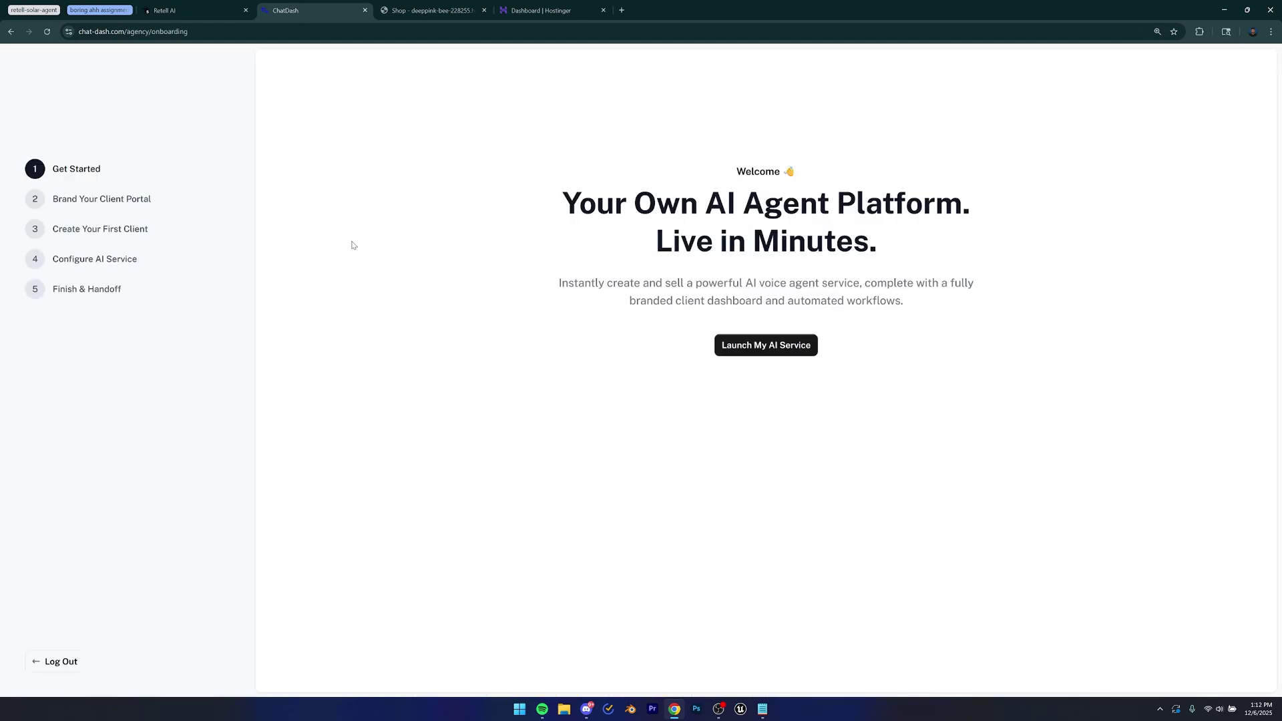
Launch the AI service onboarding and pass the portal branding step with default values.
left_click(761, 352)
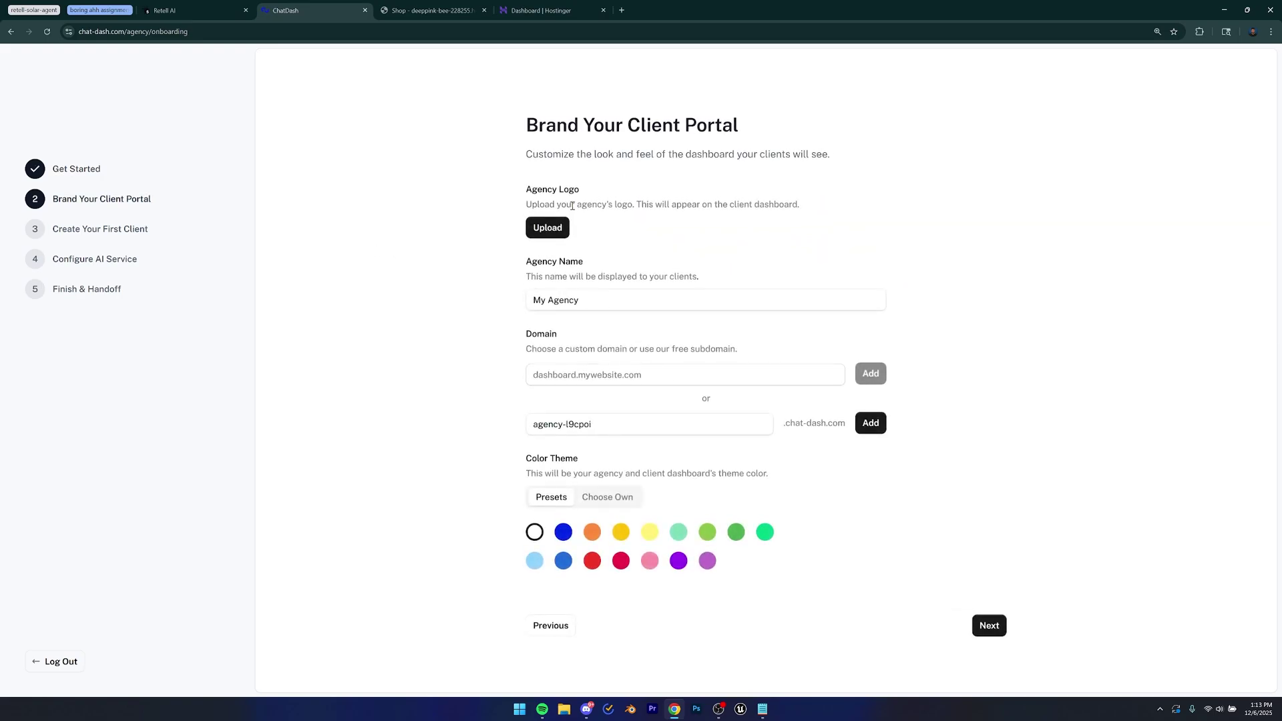
left_click_drag(701, 303, 487, 307)
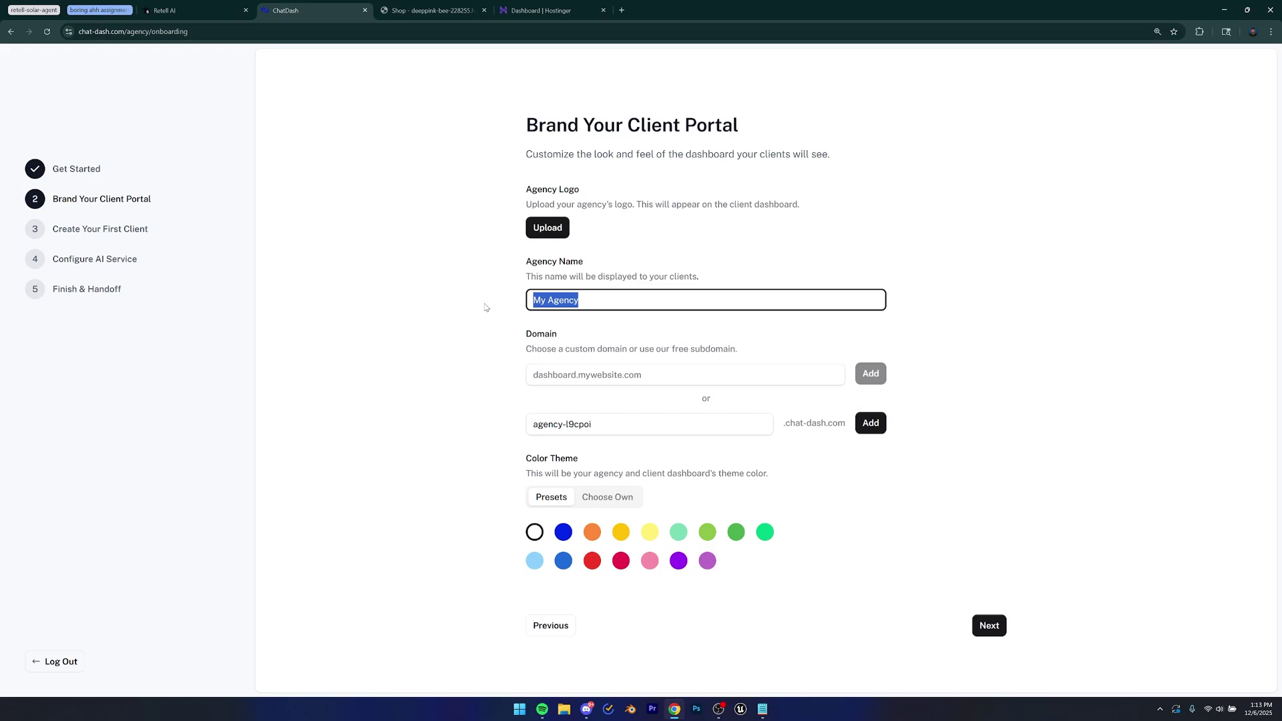
left_click(645, 374)
left_click(482, 374)
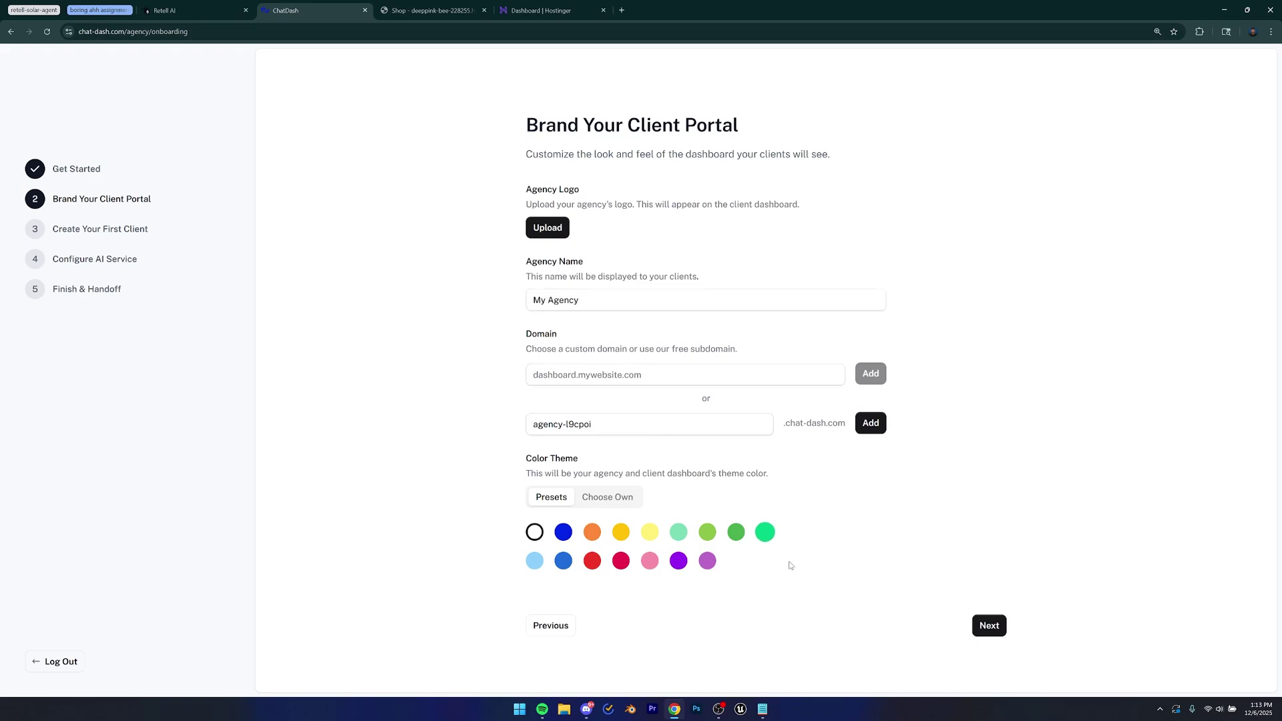
left_click(979, 629)
Fill the client and member names from saved suggestions, appending r32, and create the client.
left_click(580, 217)
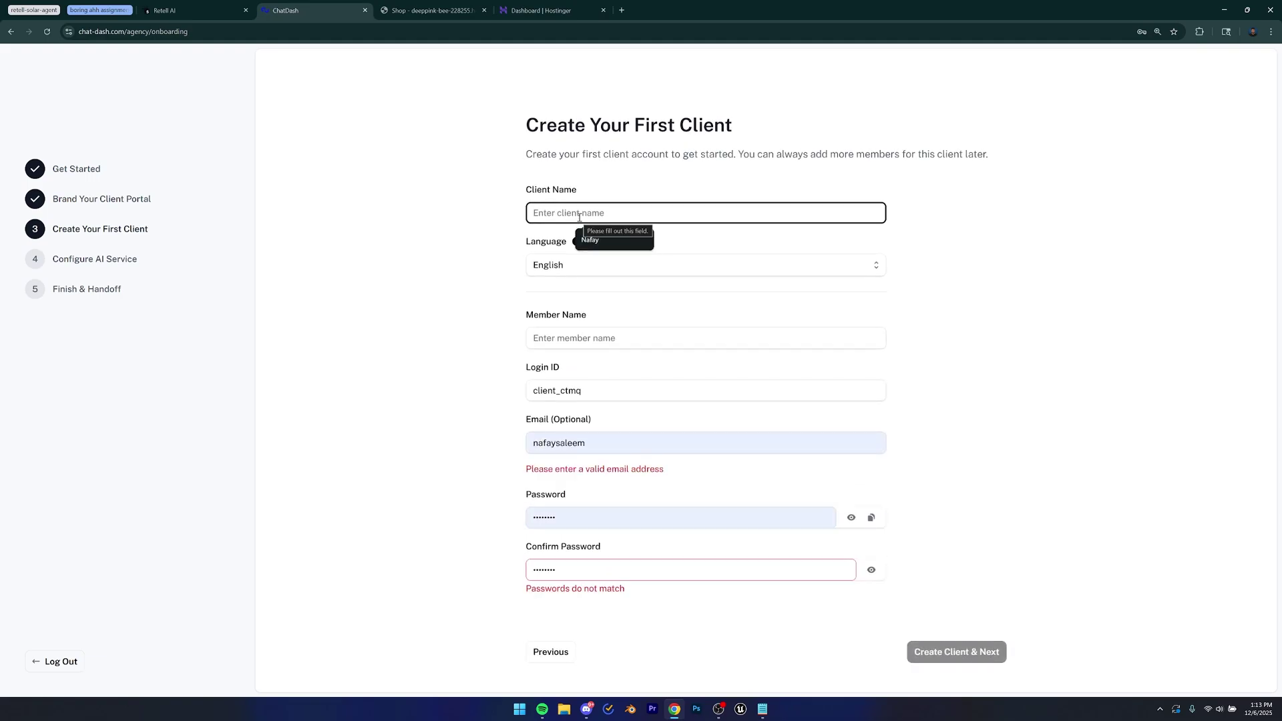
left_click(594, 240)
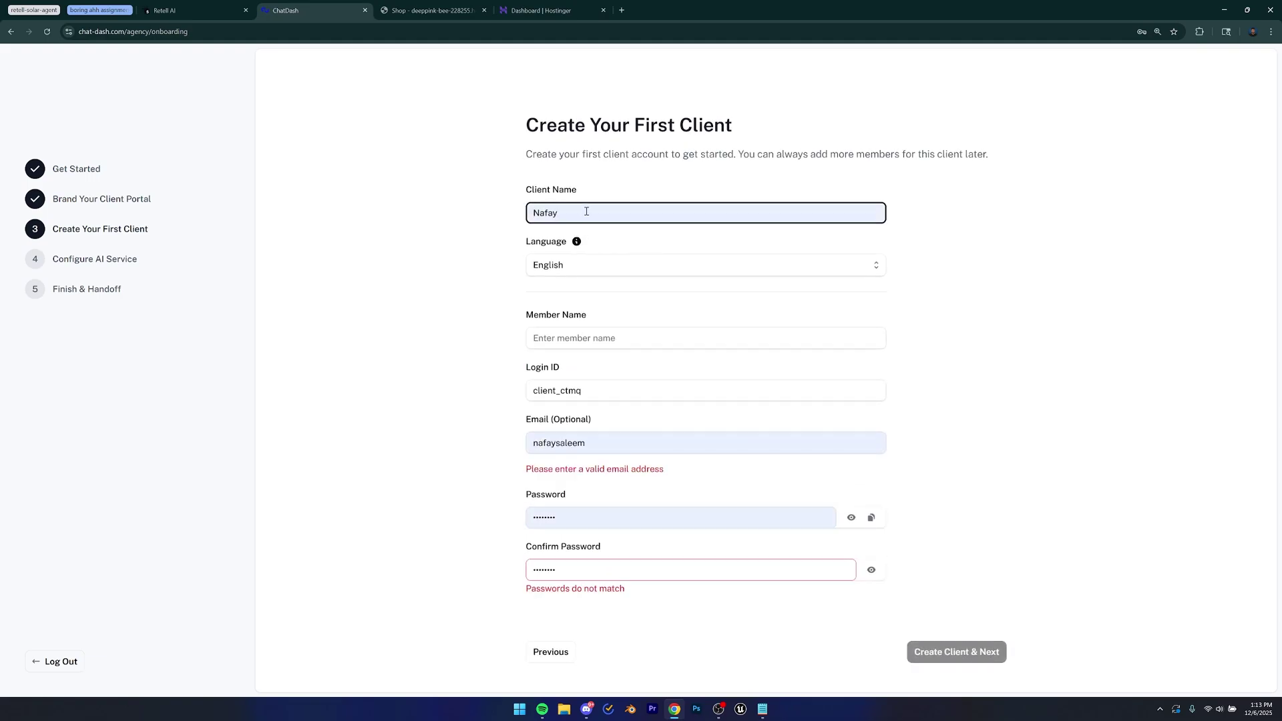
left_click(599, 342)
left_click(611, 367)
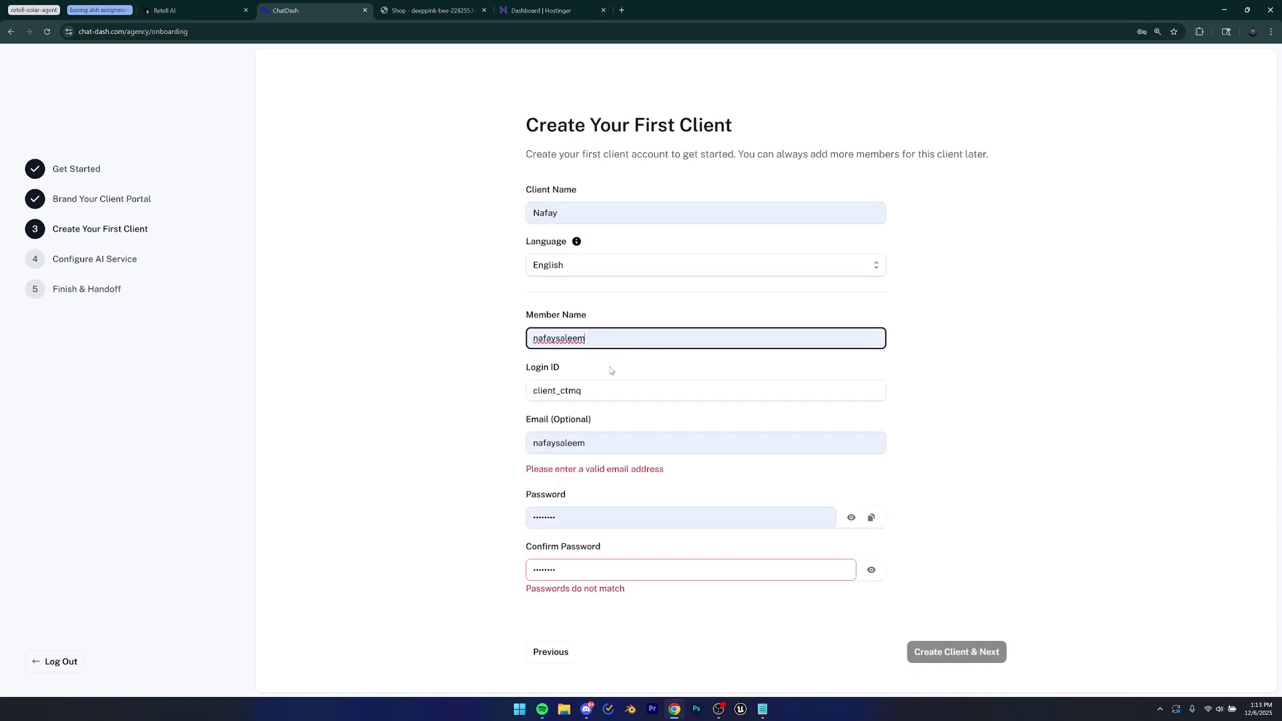
type("r32")
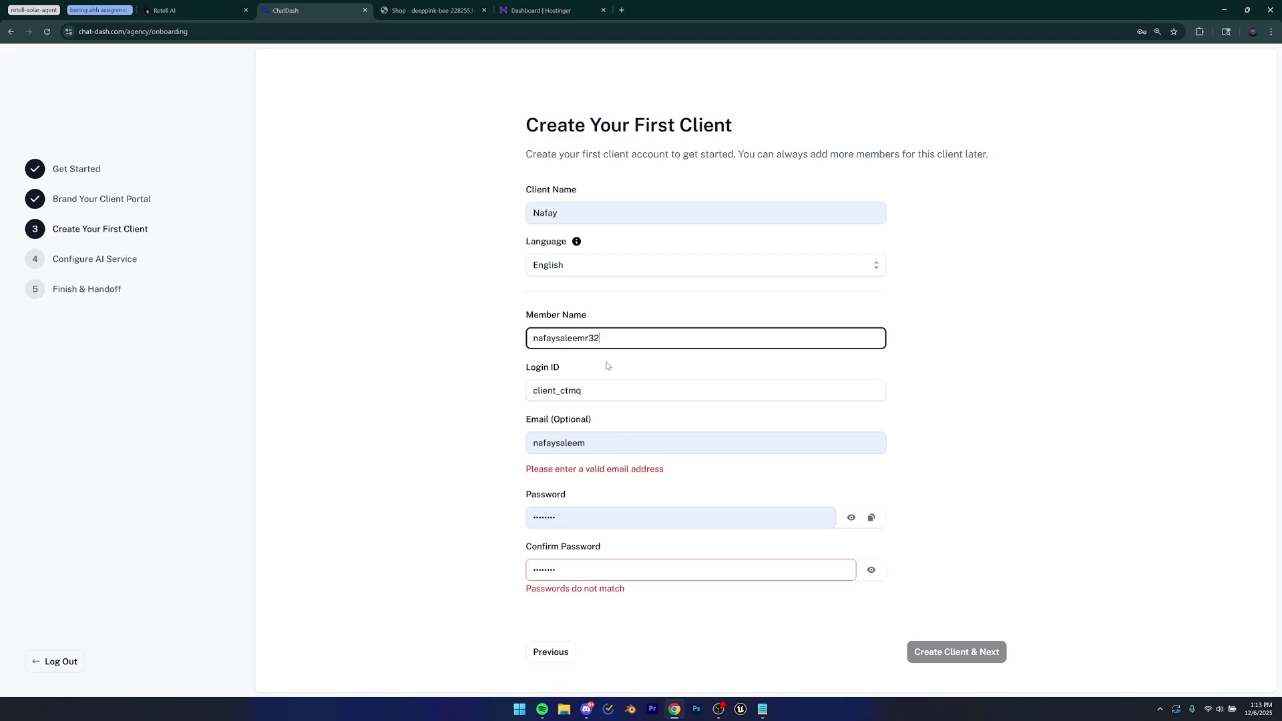
left_click(520, 343)
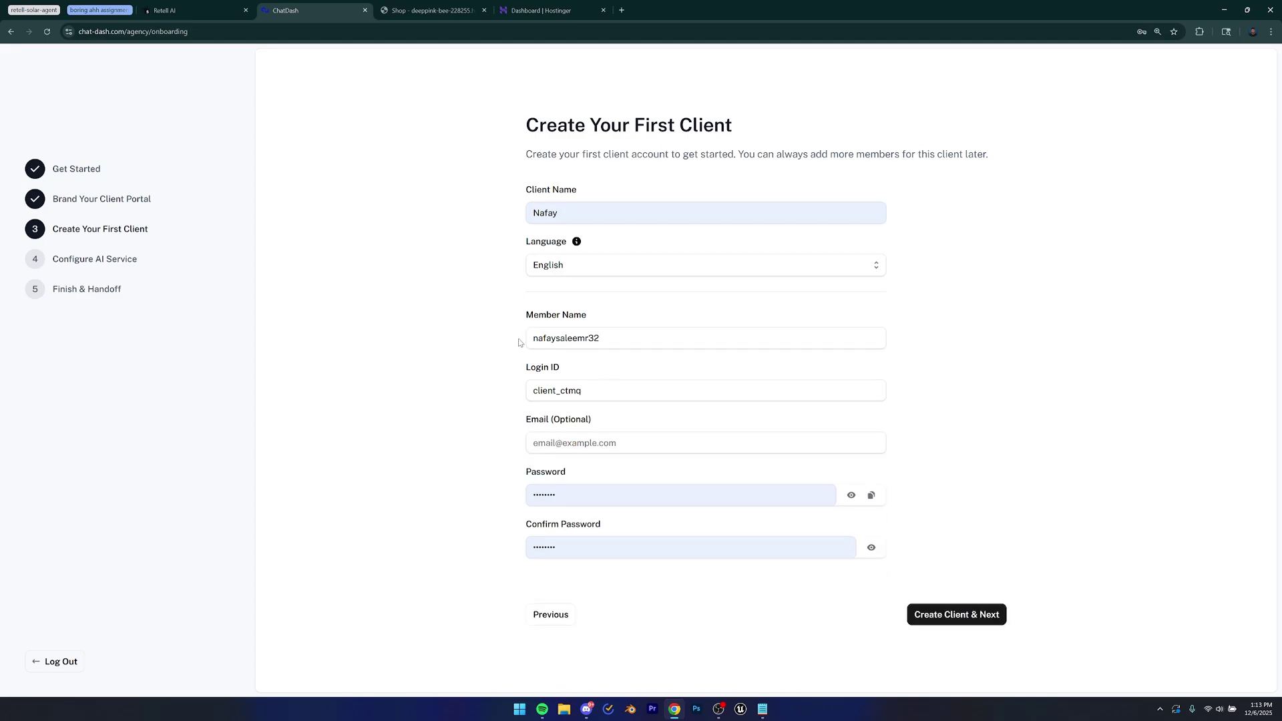
left_click(948, 617)
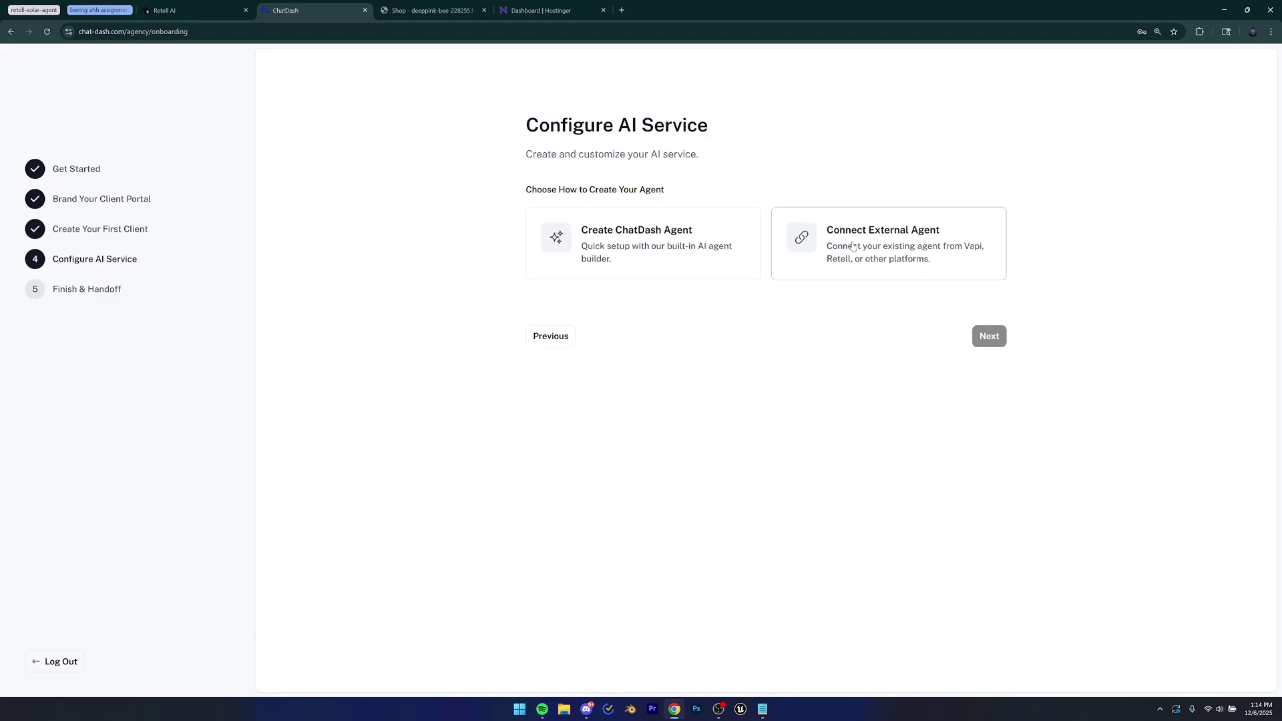
Choose Connect External Agent with Retell, paste the copied Retell secret API key, and verify it.
key("ctrl+shift+Tab")
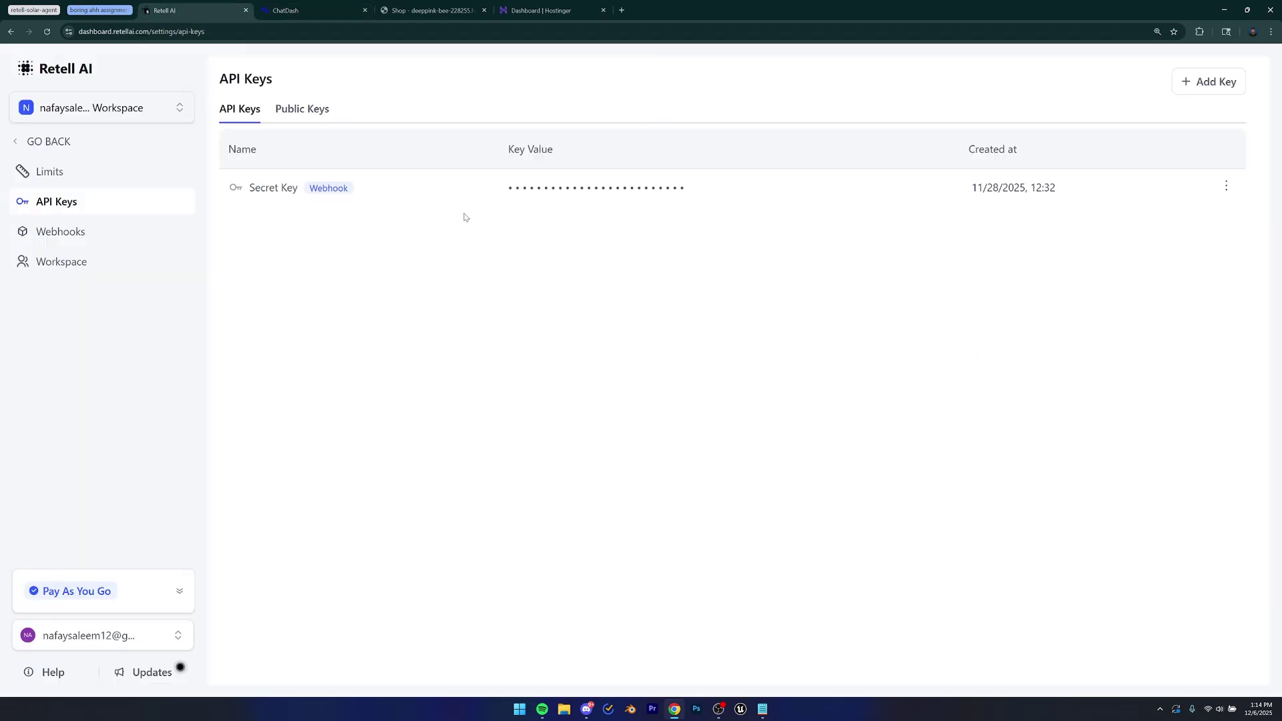
key("ctrl+Tab")
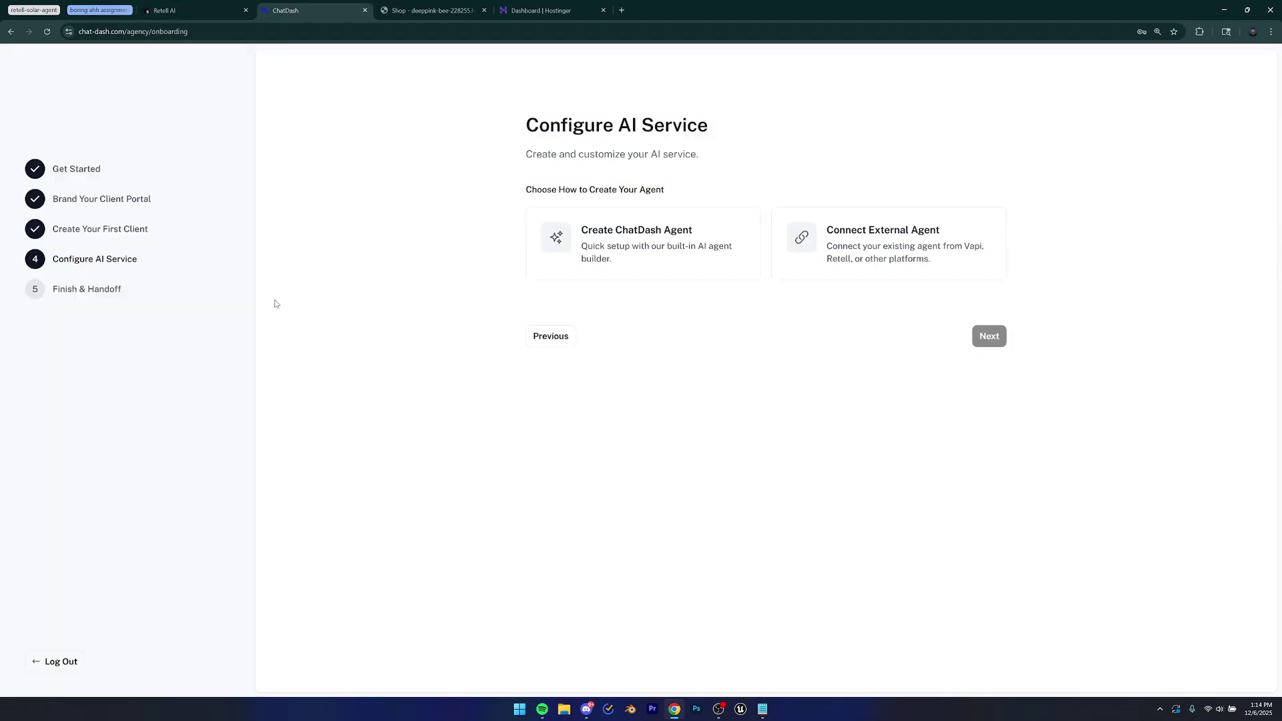
left_click(830, 273)
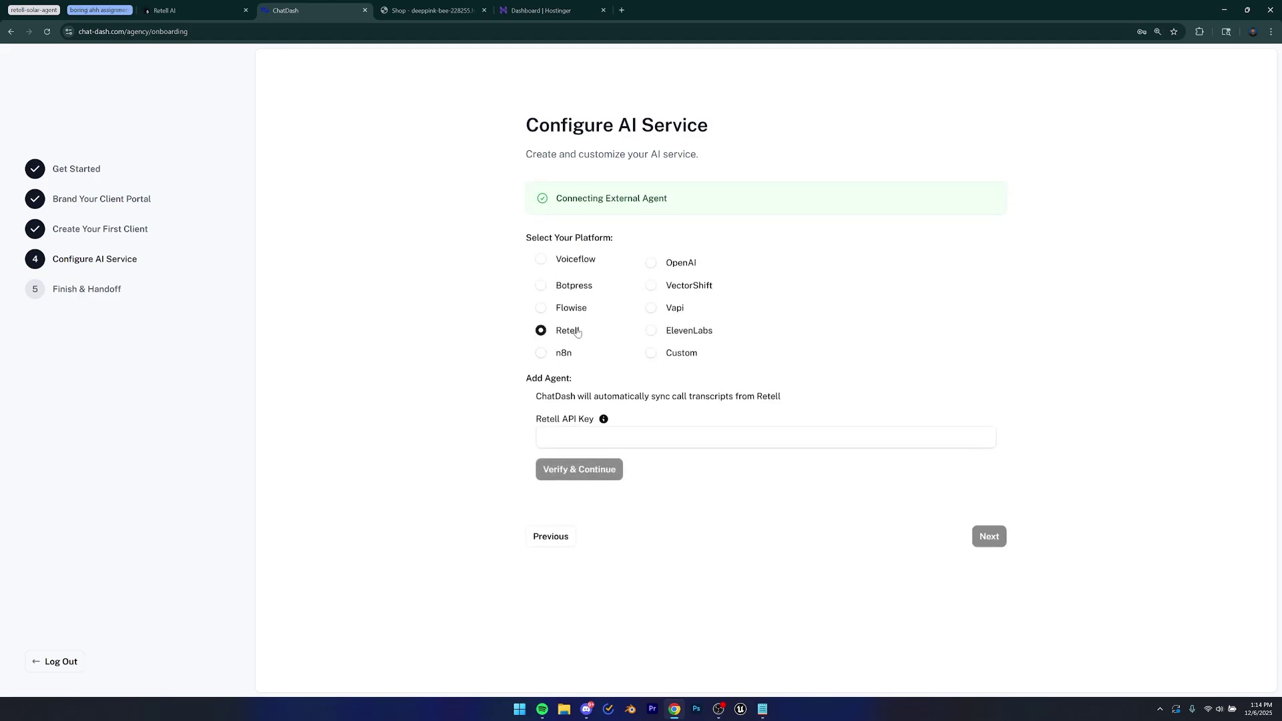
key("ctrl+shift+Tab")
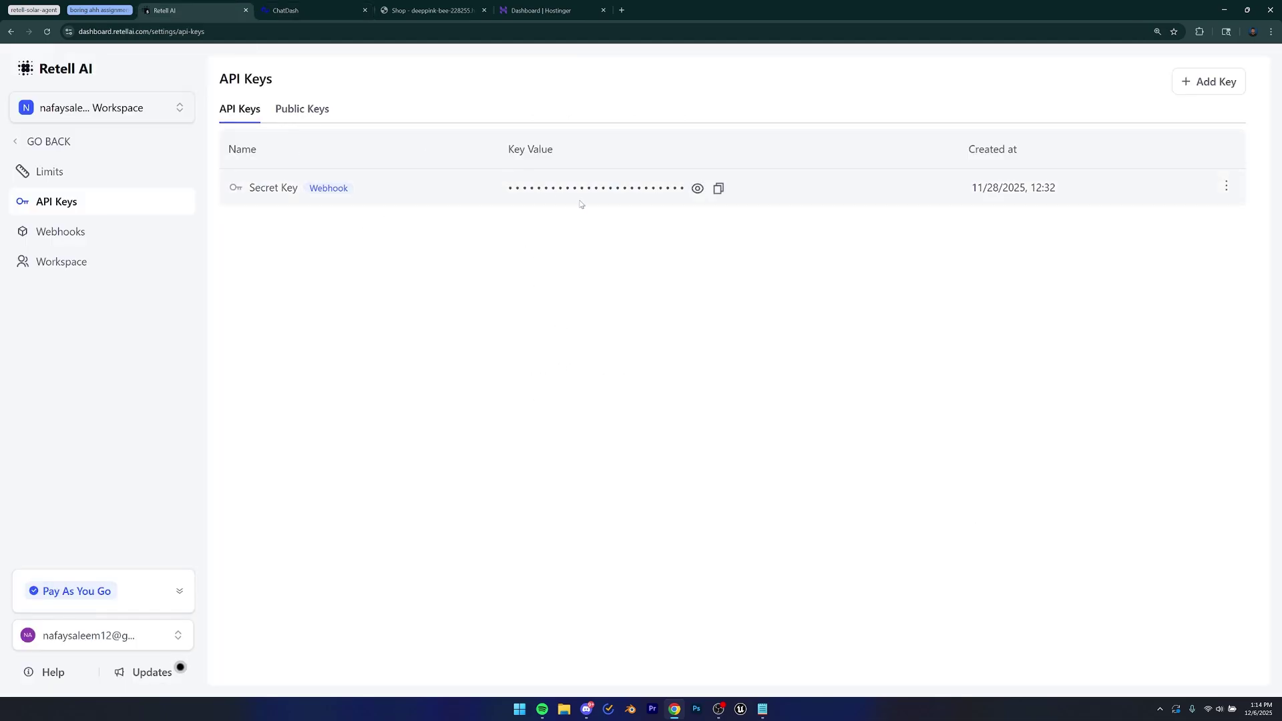
left_click(723, 189)
key("ctrl+Tab")
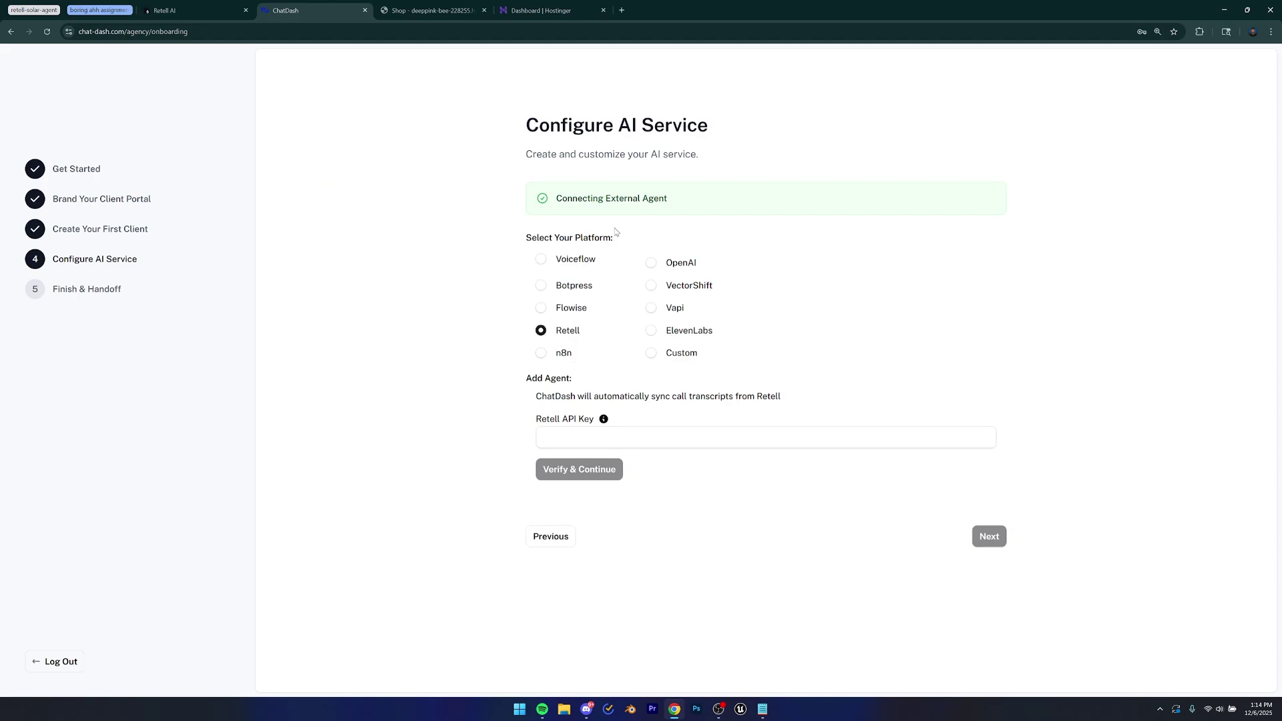
left_click(625, 438)
key("ctrl+v")
left_click(441, 437)
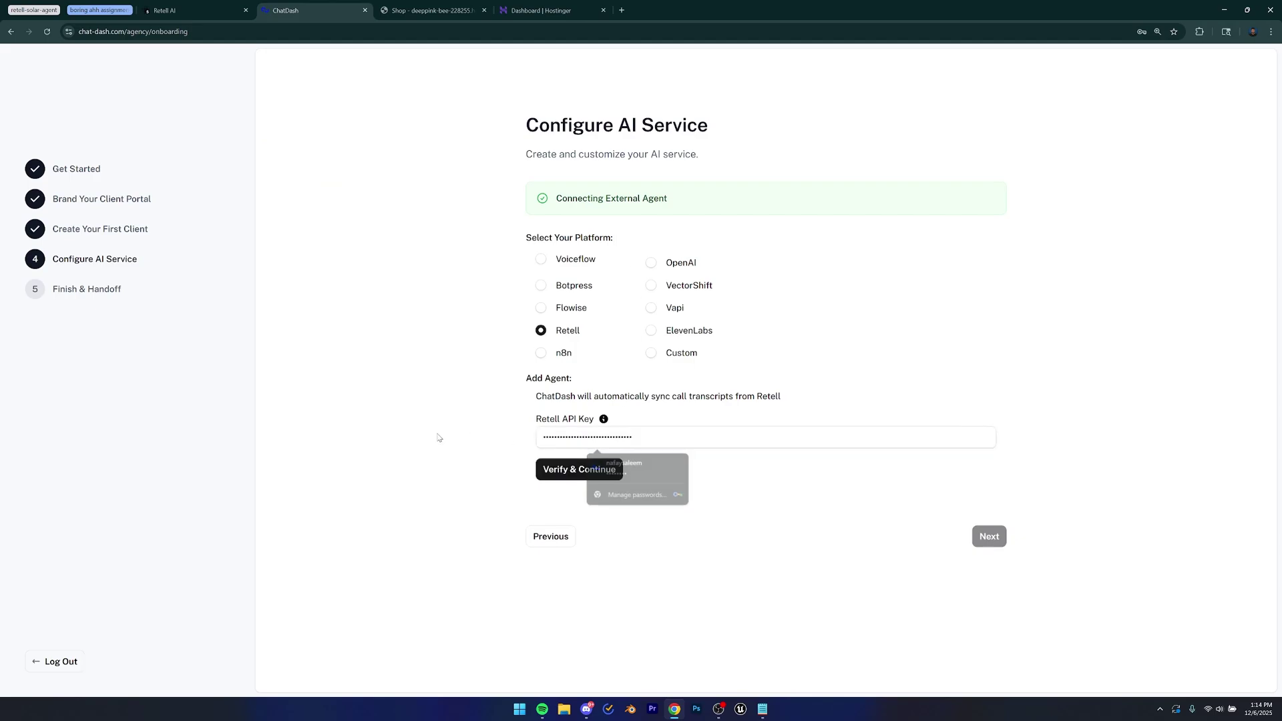
left_click(577, 471)
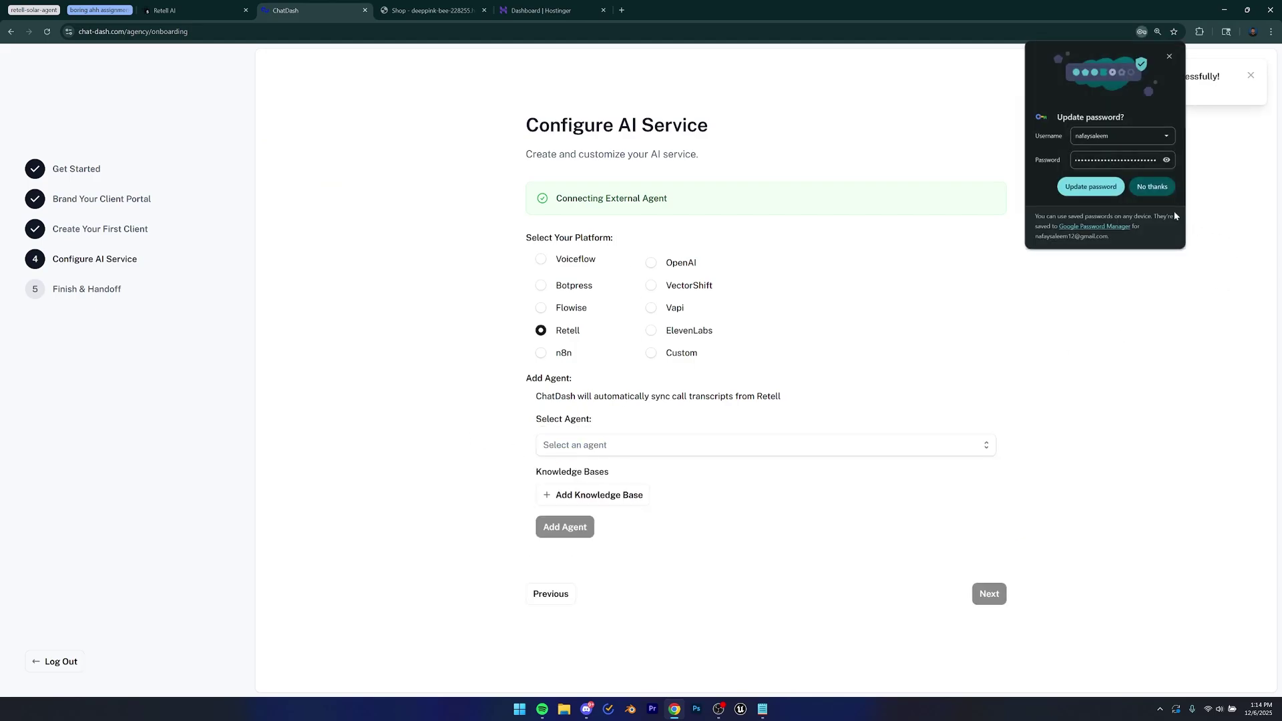
Select the shoe store agent, add it, and confirm the transcript-sync webhook update.
left_click(575, 446)
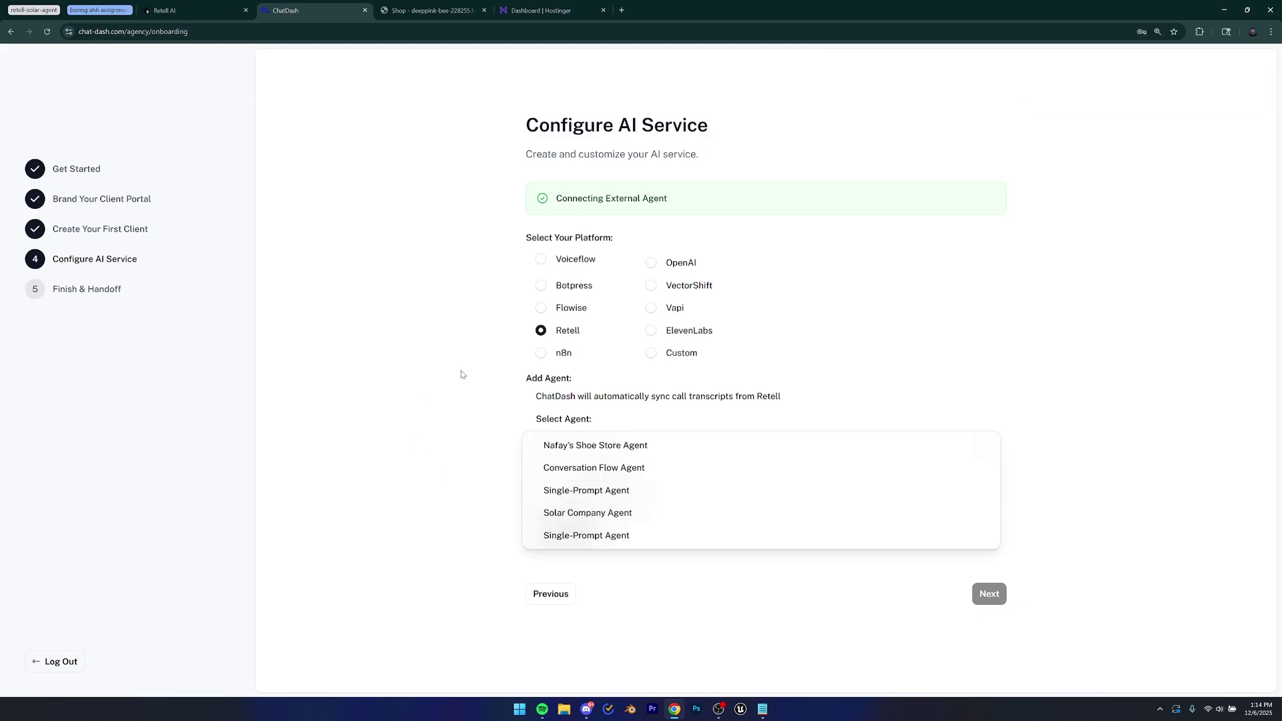
left_click(423, 450)
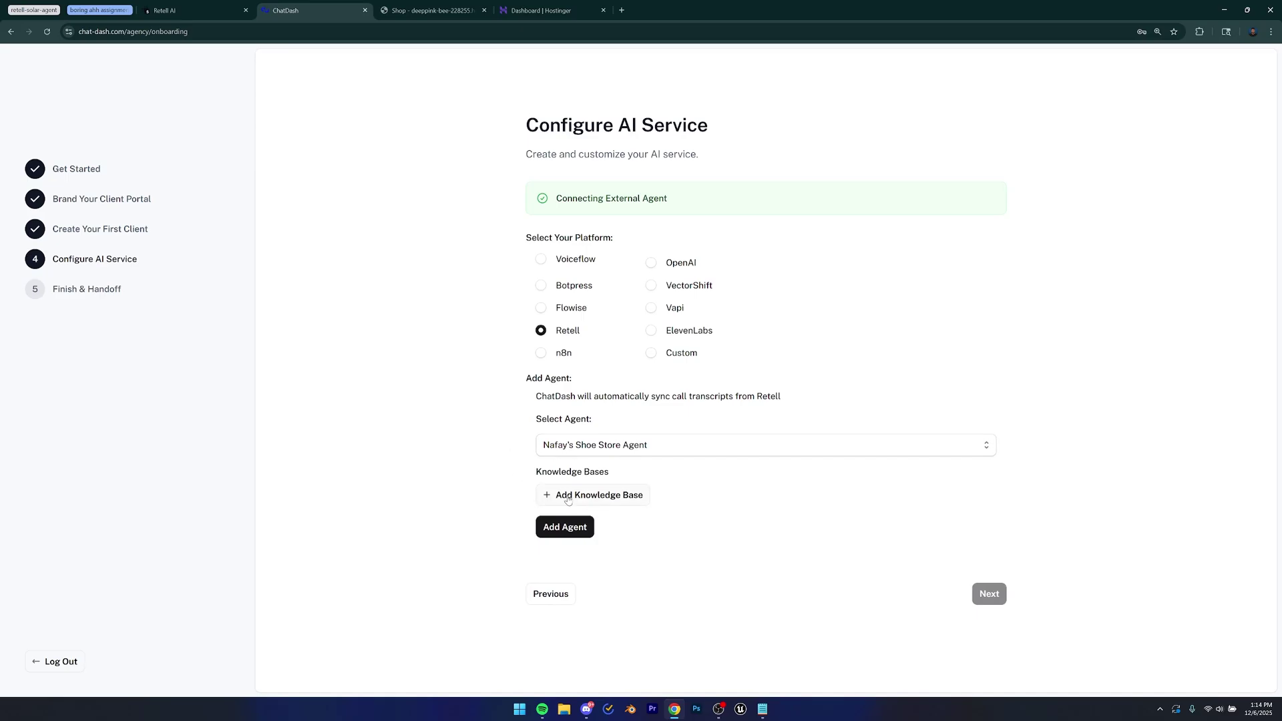
left_click(560, 535)
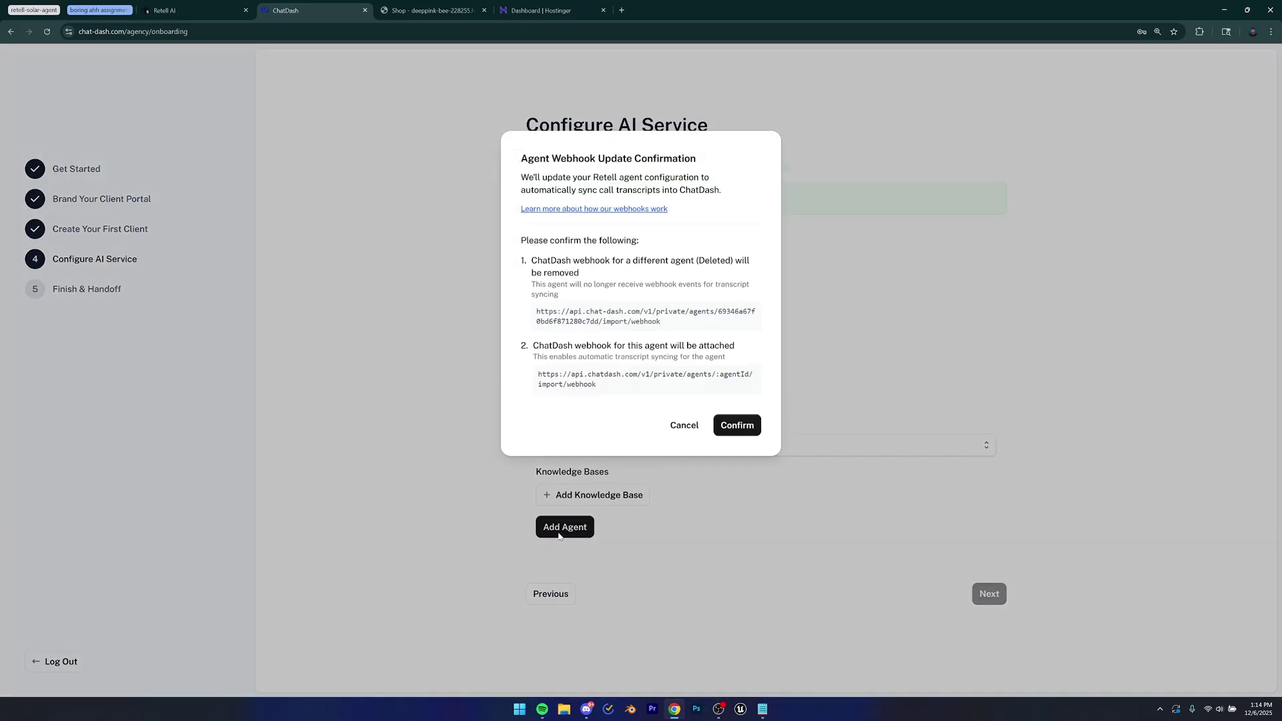
left_click(736, 428)
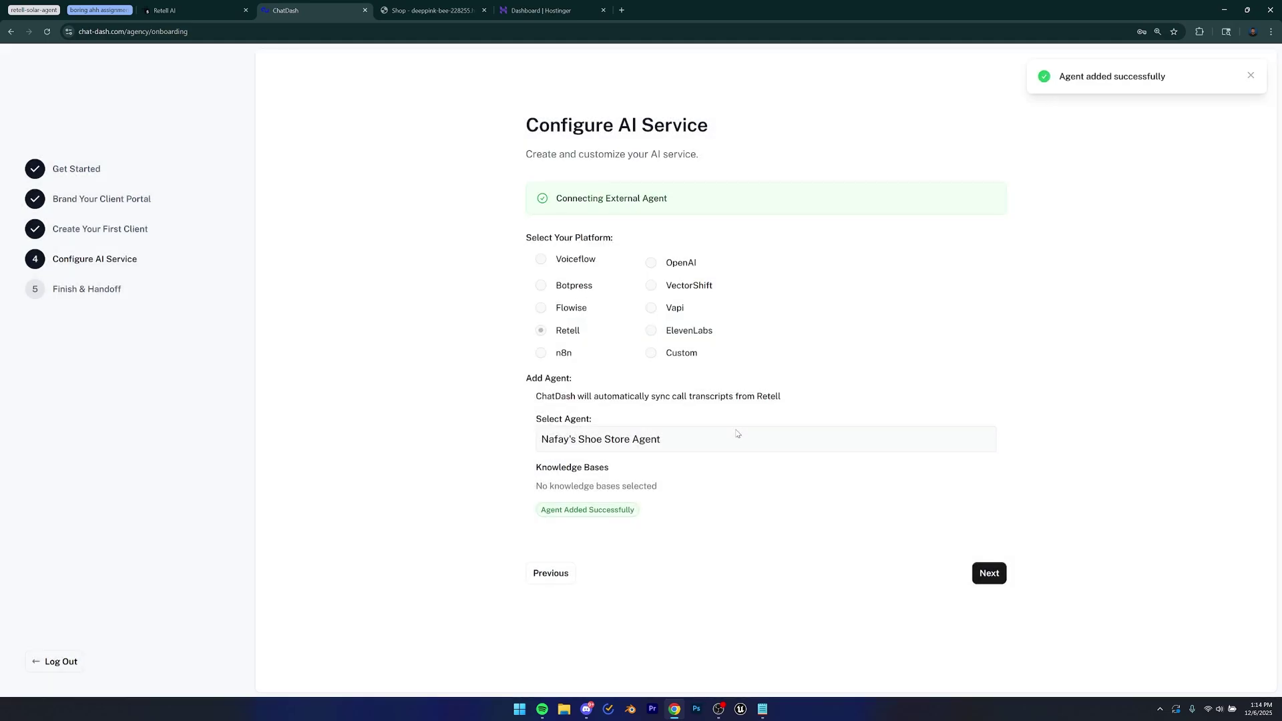
Advance to Finish & Handoff, complete onboarding, and show the Agents list.
left_click(989, 573)
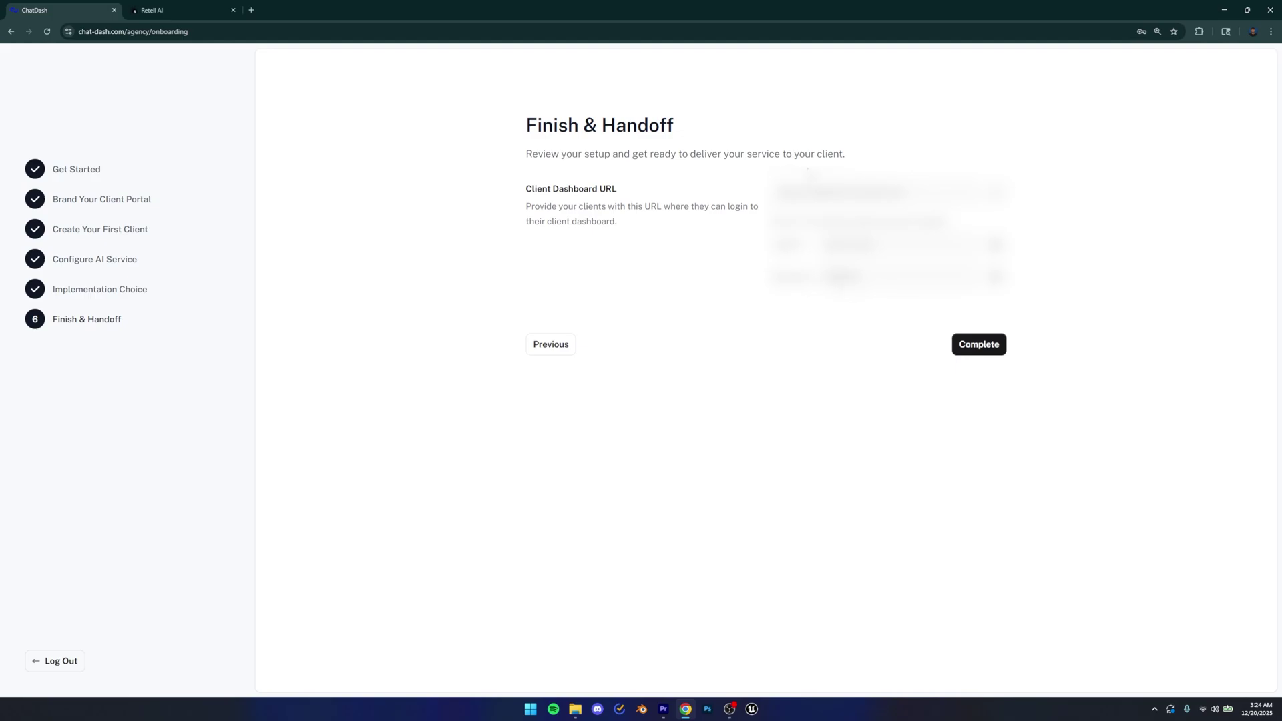
left_click(992, 347)
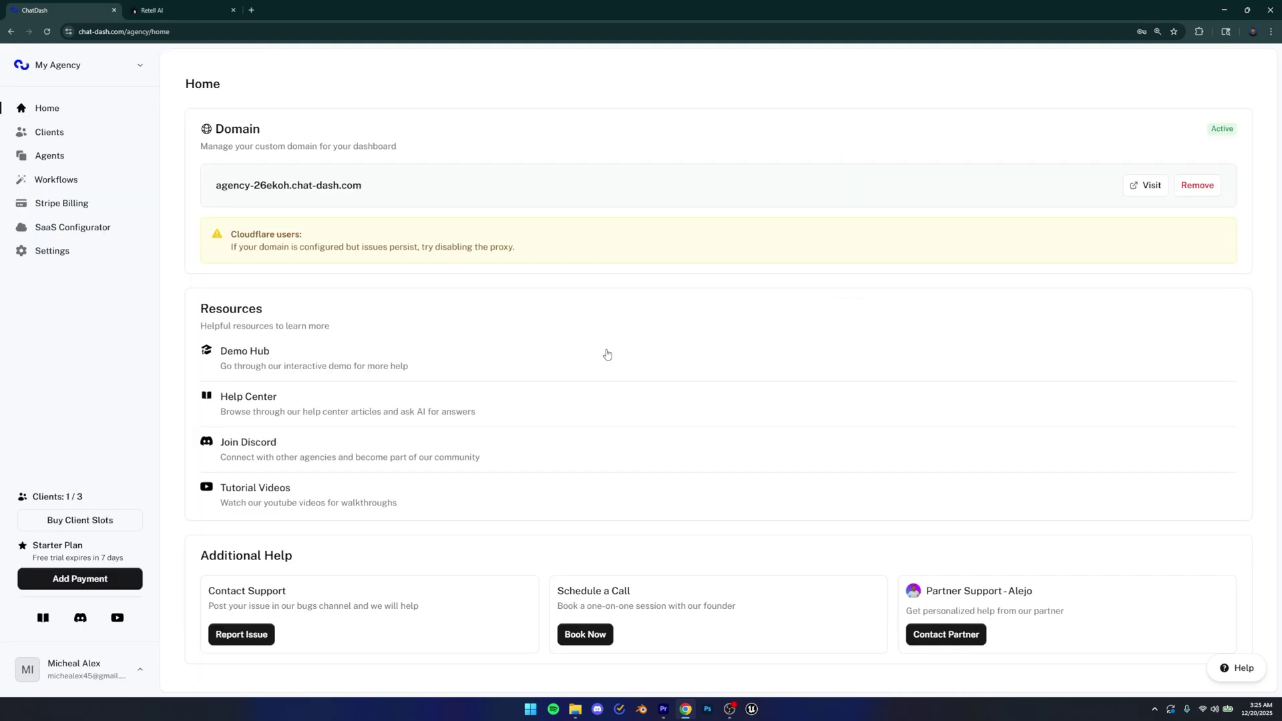
left_click(48, 156)
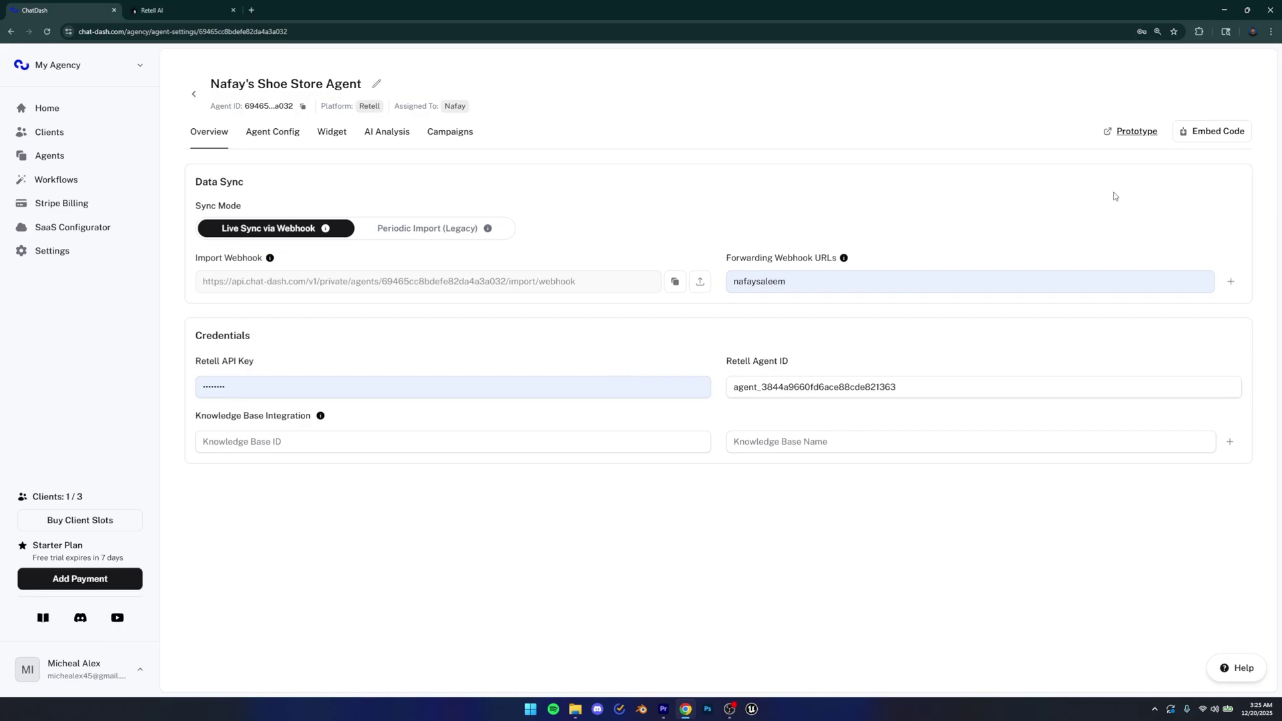
Show the shoe store agent's embed code with the Embed Widget as Popup and iframe snippets.
left_click(1236, 137)
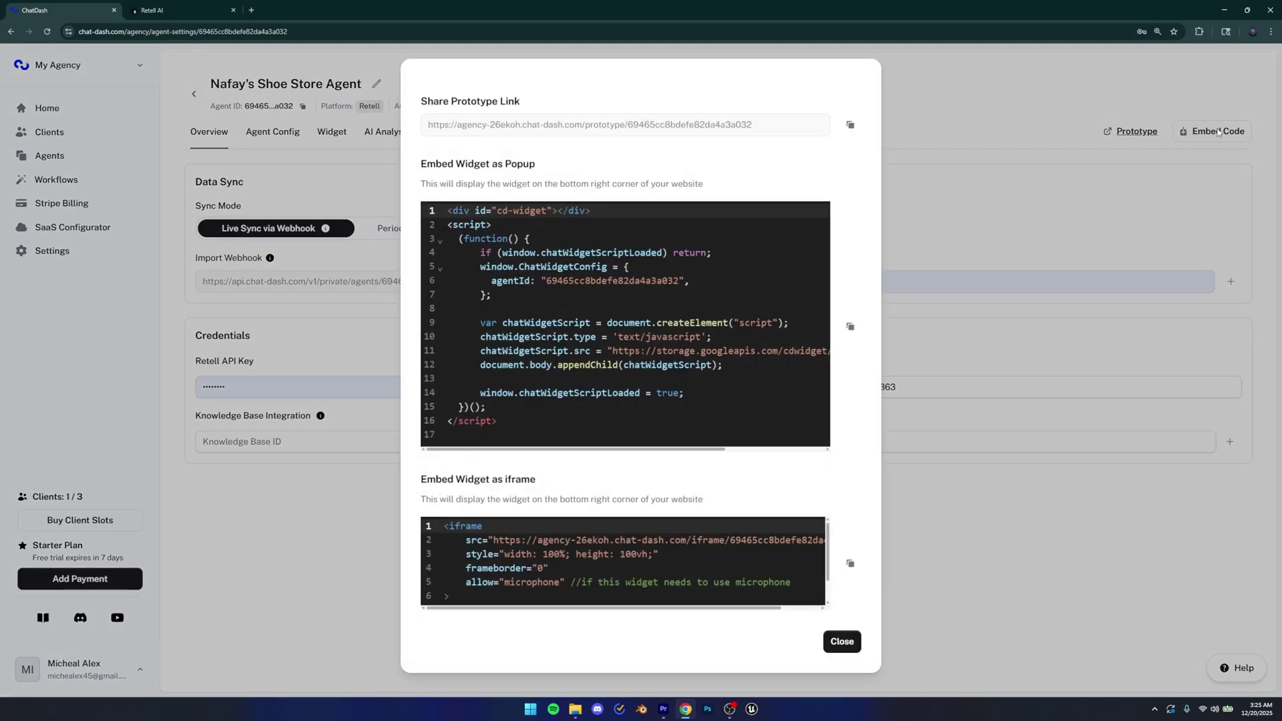
left_click_drag(422, 163, 538, 165)
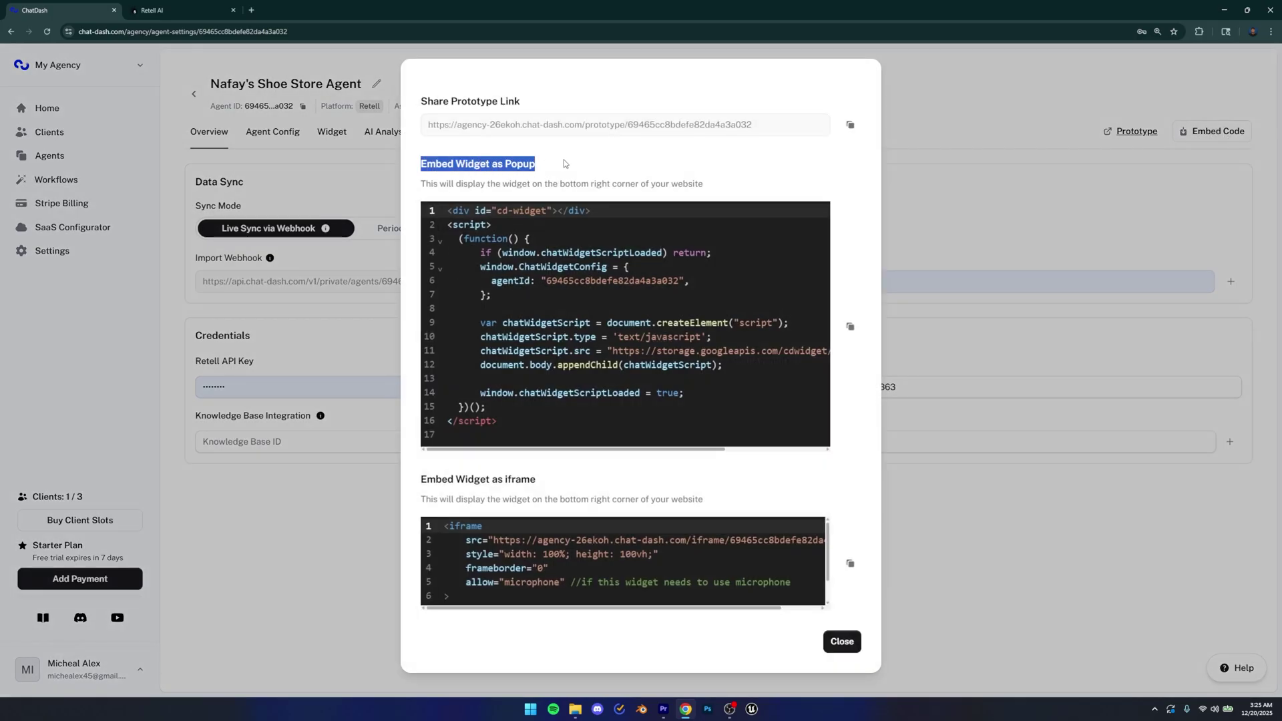
left_click(553, 169)
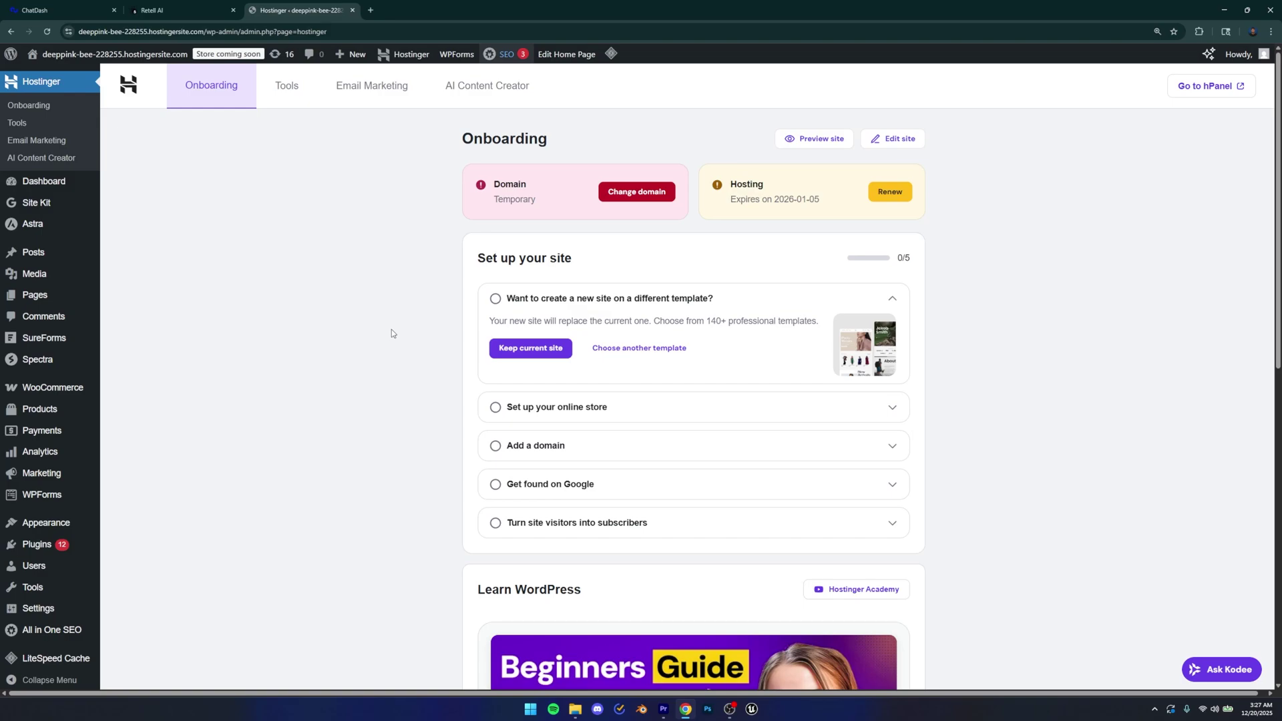
In the Astra theme's footer.php, find the closing </body> tag near blank line 35.
mouse_move(40, 530)
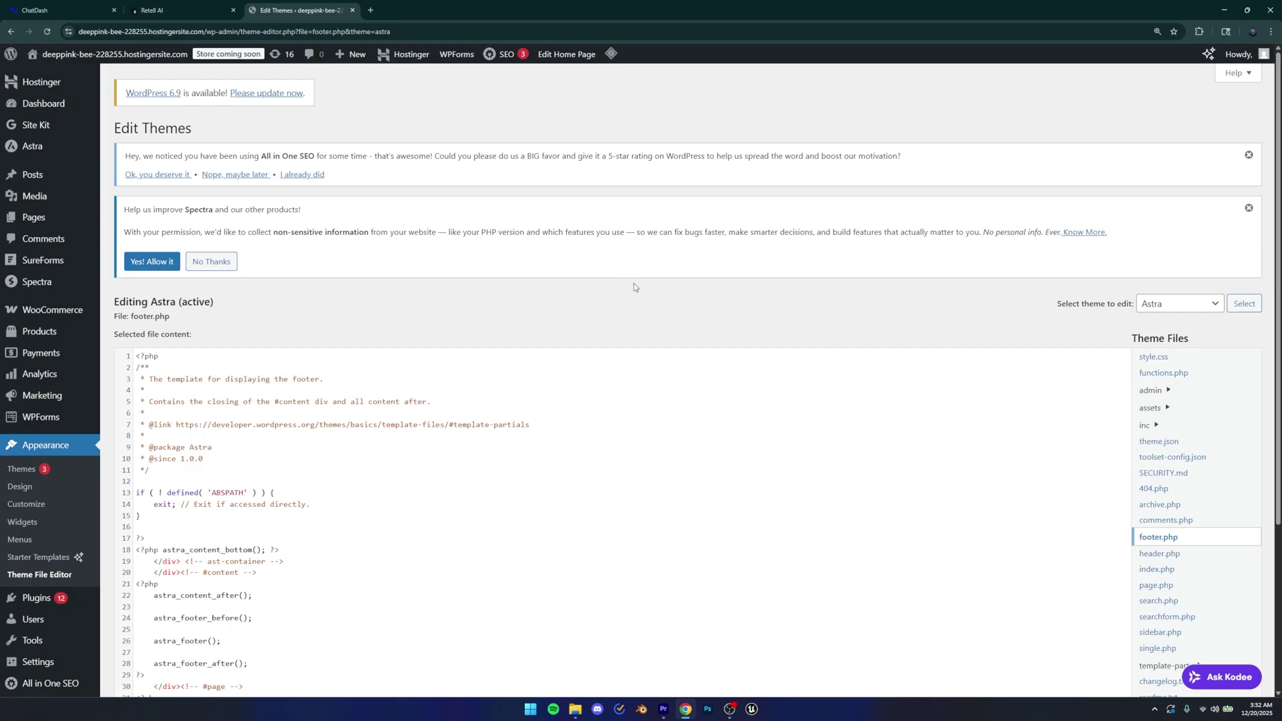
scroll(634, 283, "down", 2)
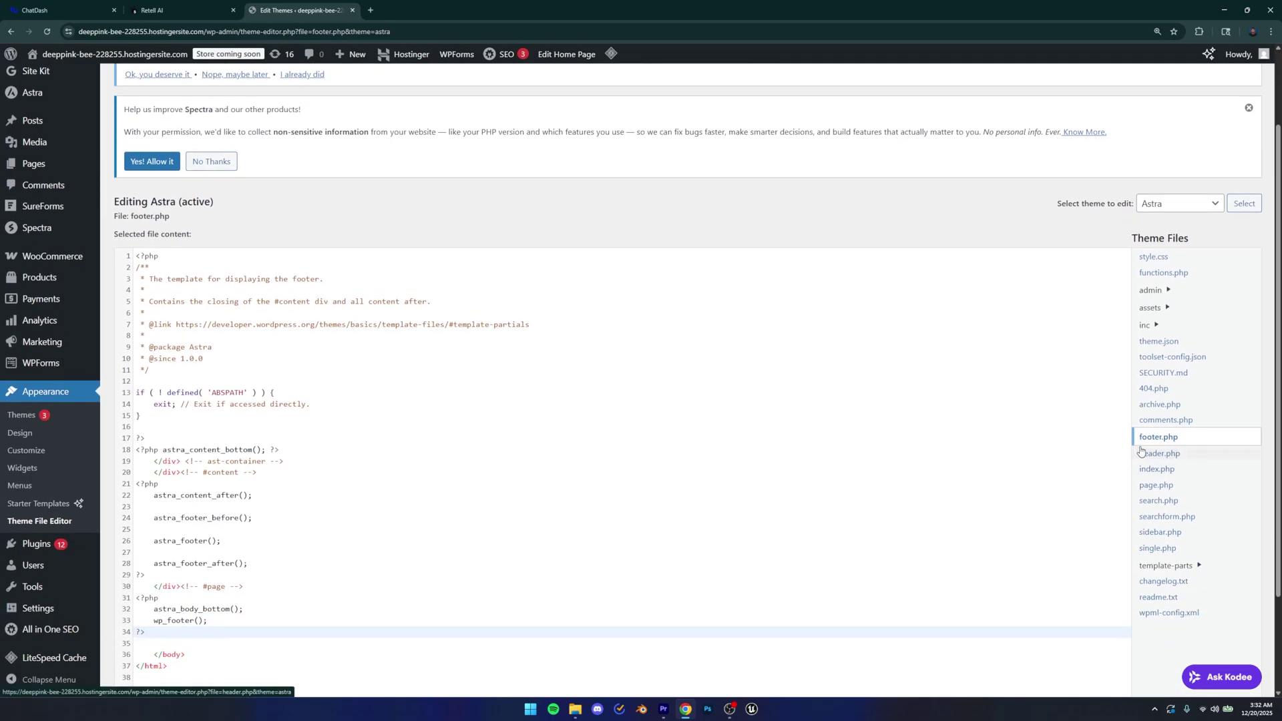
scroll(1065, 353, "down", 2)
left_click(191, 518)
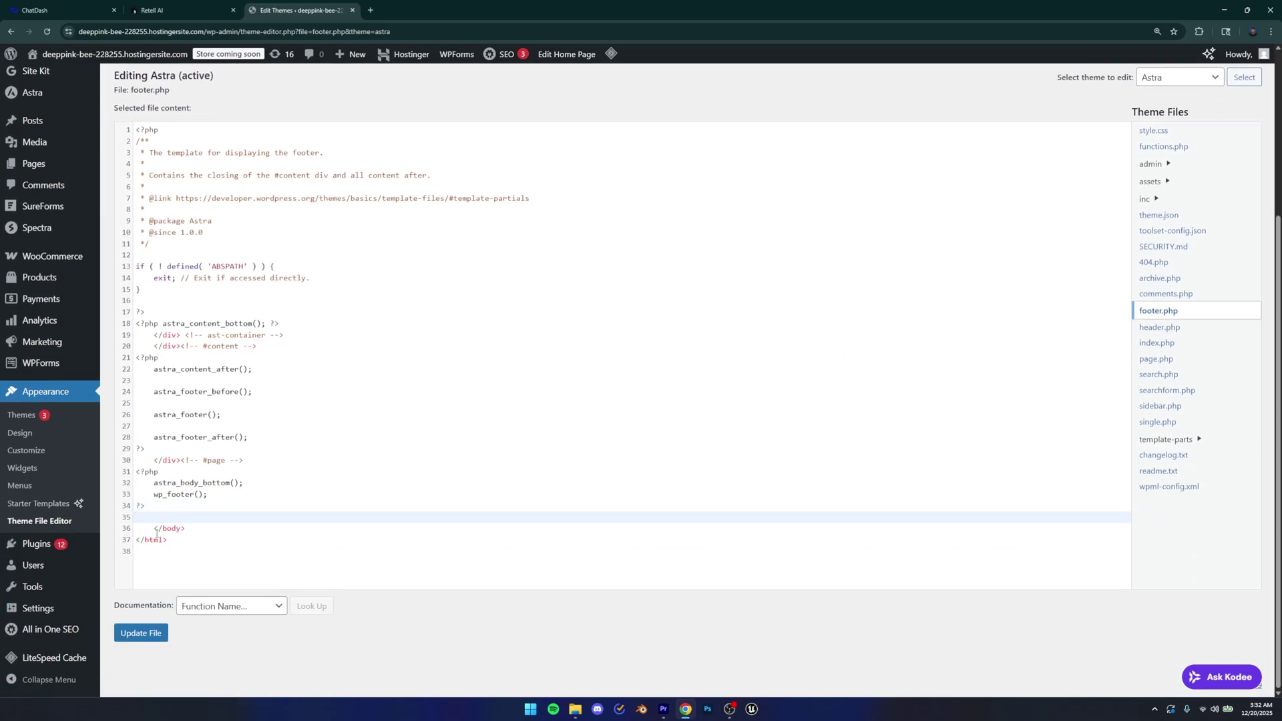
mouse_move(155, 531)
left_mouse_down()
mouse_move(184, 529)
mouse_move(135, 544)
left_mouse_up()
left_click(172, 542)
left_click(189, 517)
Paste the ChatDash widget script at line 39, before </body>, and save footer.php.
key("Return")
key("Return")
key("Return")
key("Return")
key("Return")
key("Return")
key("Return")
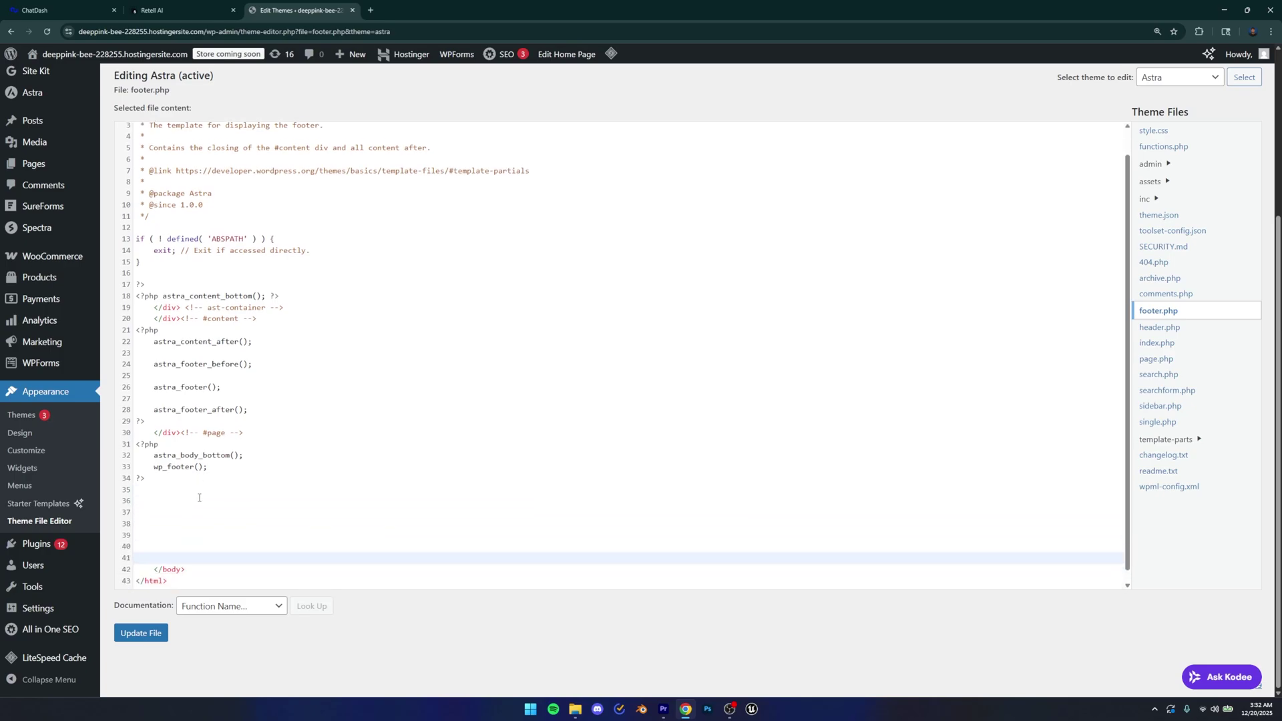
key("Return")
key("Up")
key("Up")
key("Up")
key("Up")
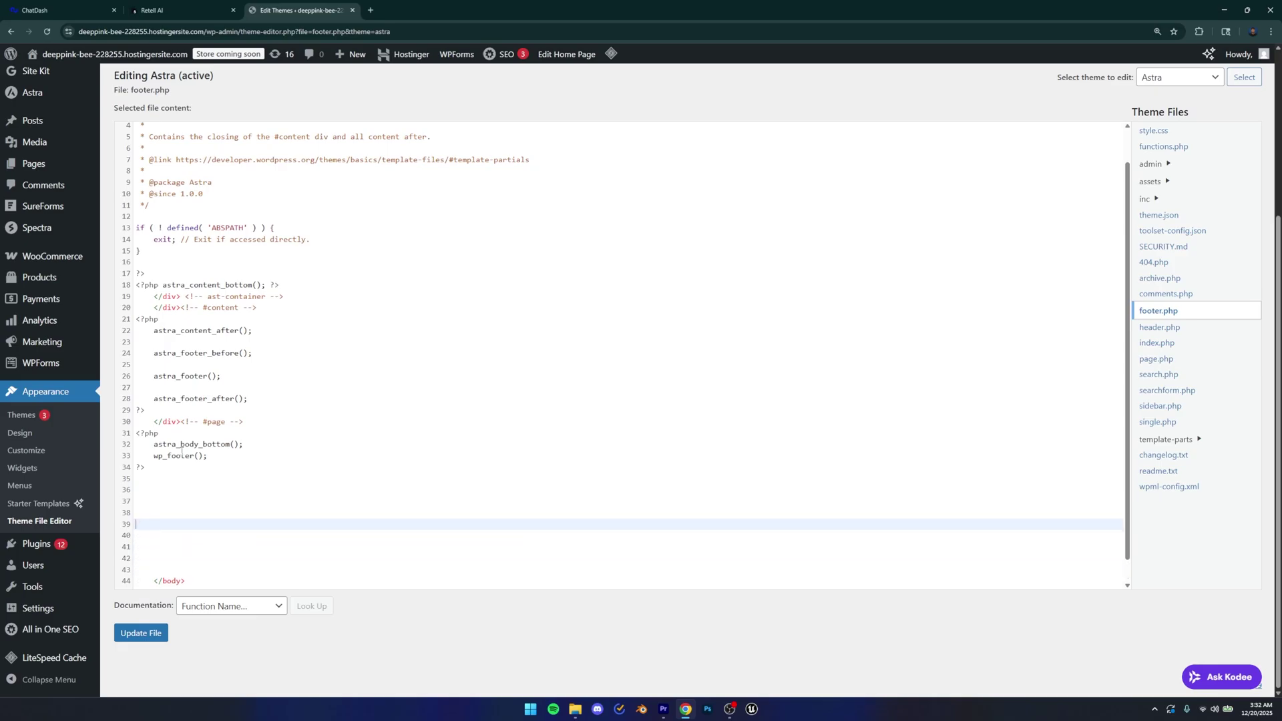
type("<div id=\"cd-widget\"></div> <script>   (function() {       if (window.chatWidgetScriptLoaded) return;       window.ChatWidgetConfig = {         agentId: \"69465cc8bdefe82da4a3a032\",       };        var chatWidgetScript = document.createElement(\"script\");       chatWidgetScript.type = 'text/javascript';       chatWidgetScript.src = \"https://storage.googleapis.com/cdwidget/dist/assets/js/main.js\";       document.body.appendChild(chatWidgetScript);        window.chatWidgetScriptLoaded = true;   })(); </script>")
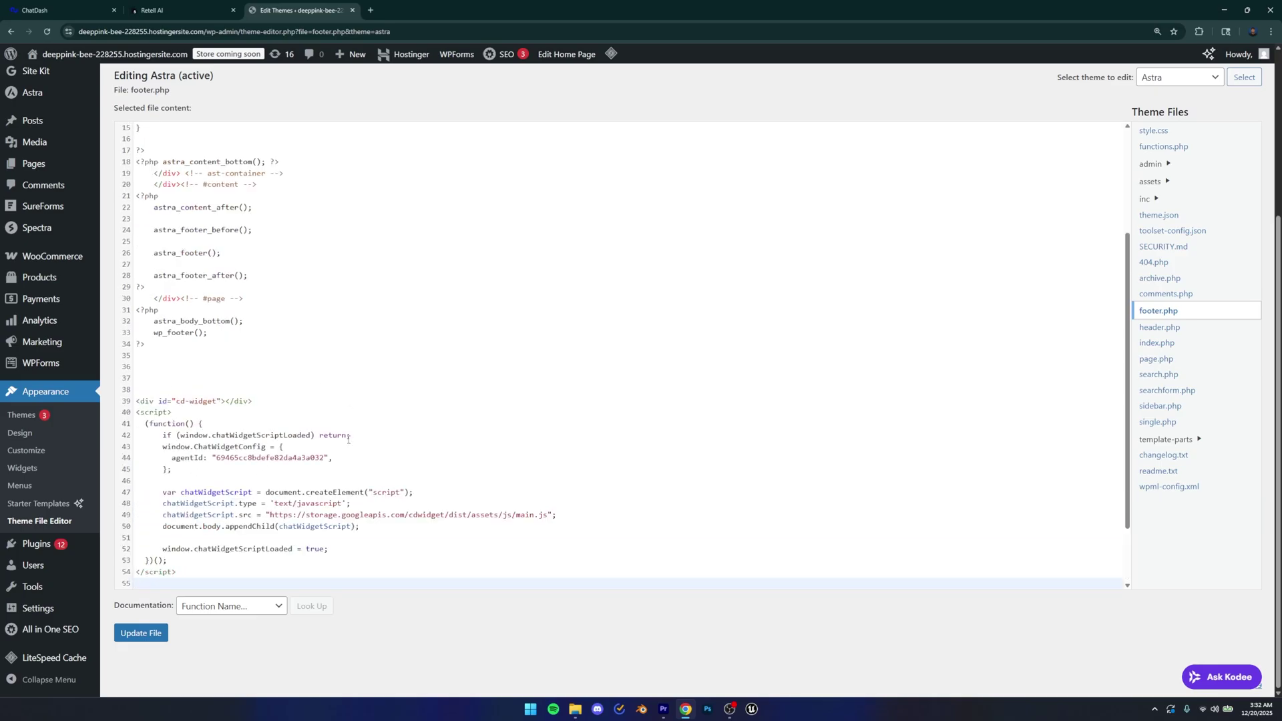
scroll(348, 440, "down", 1)
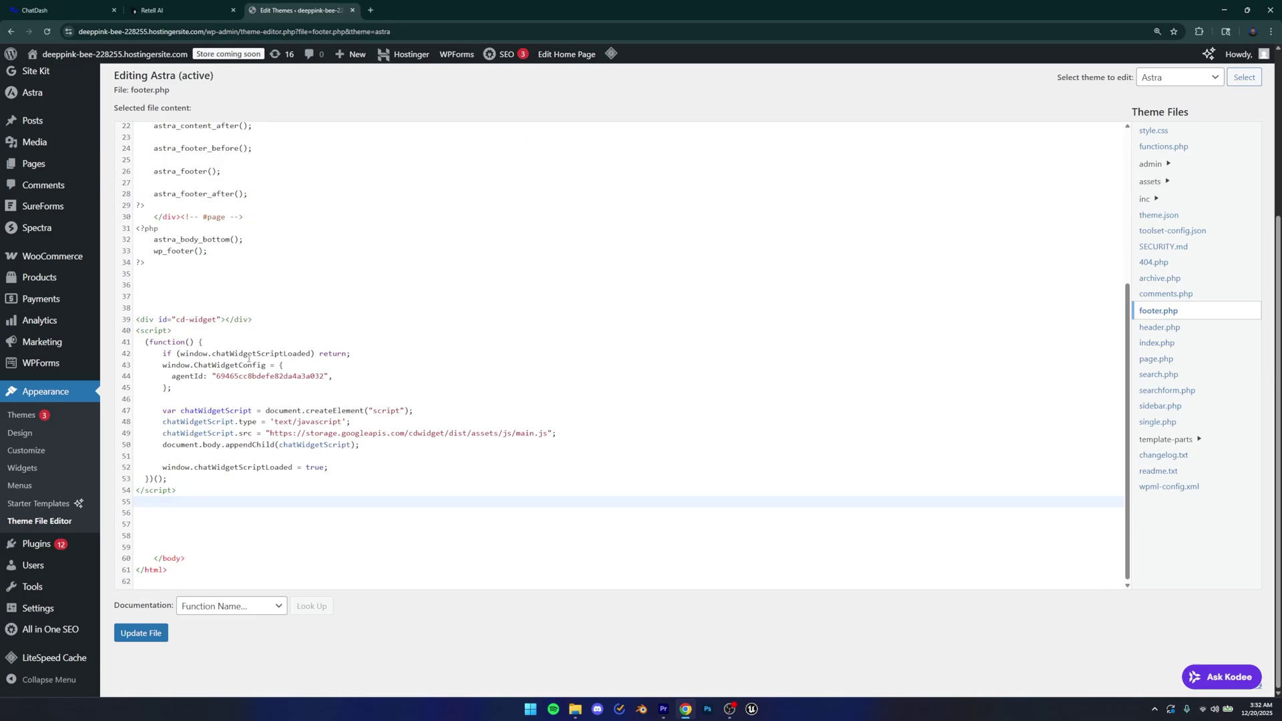
left_click(140, 632)
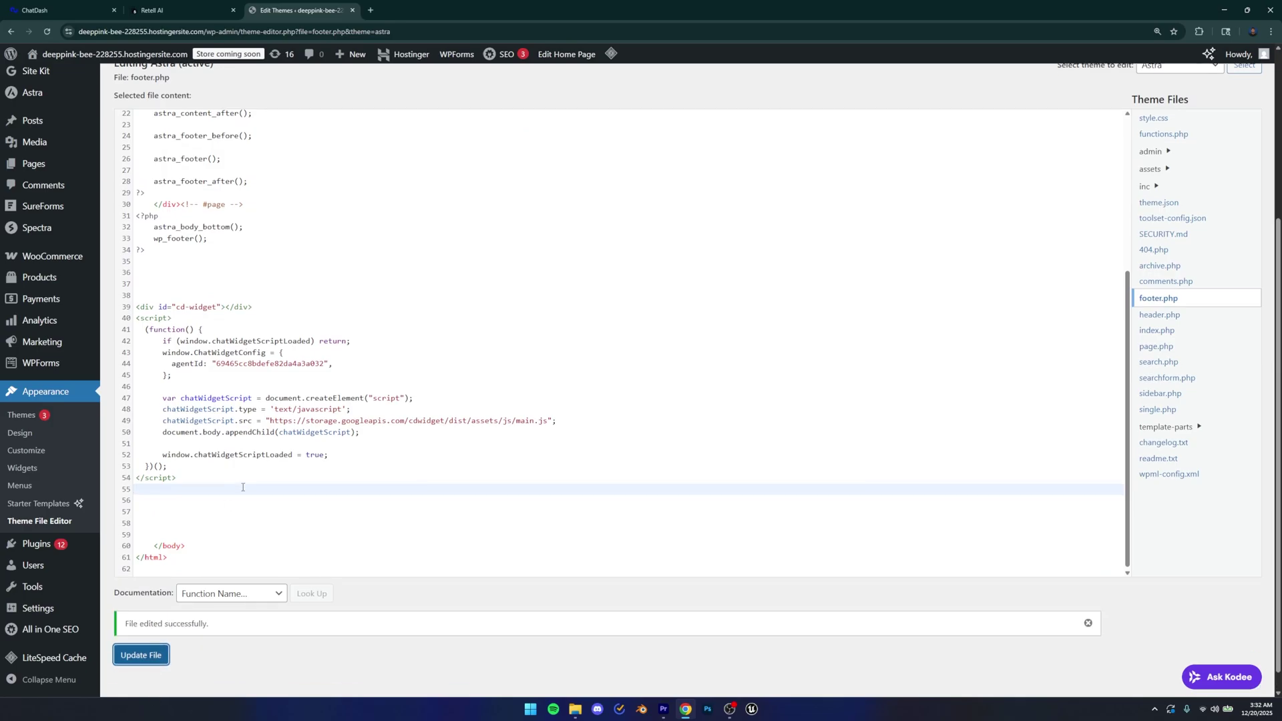
Open the live tea store site in a new tab and go to the Detox Tea page.
left_click(46, 31)
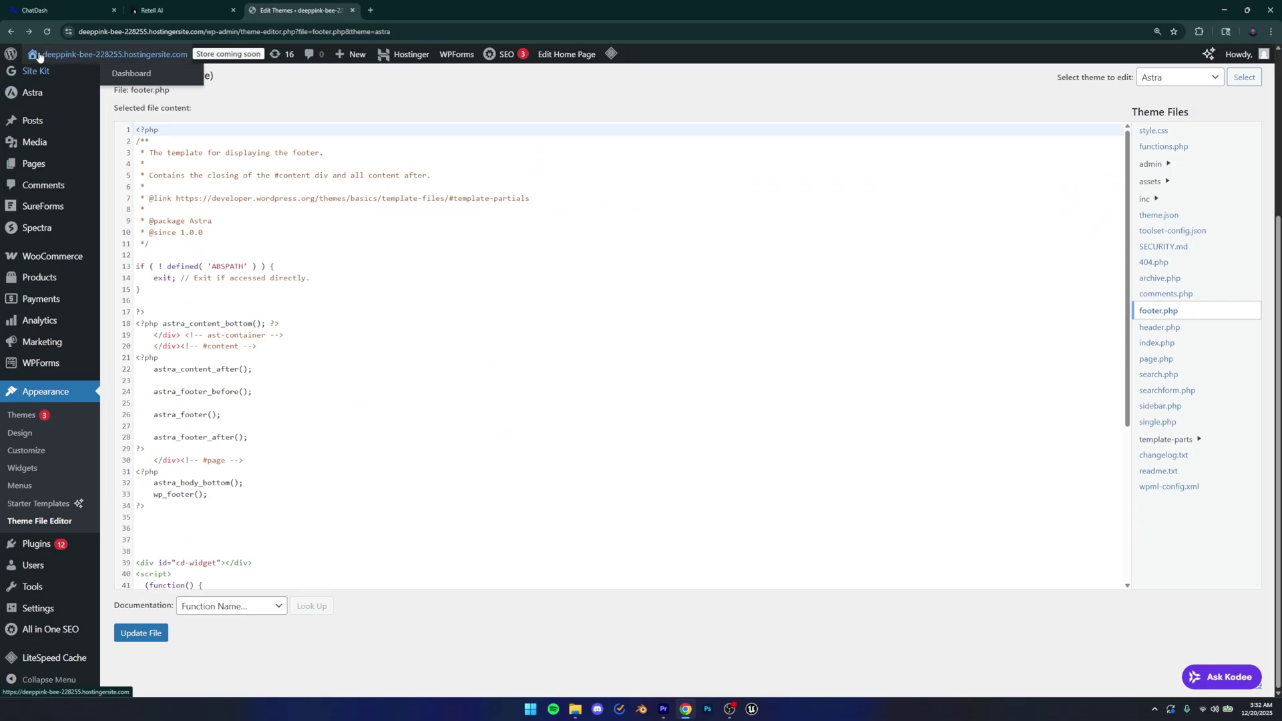
right_click(47, 72)
left_click(98, 86)
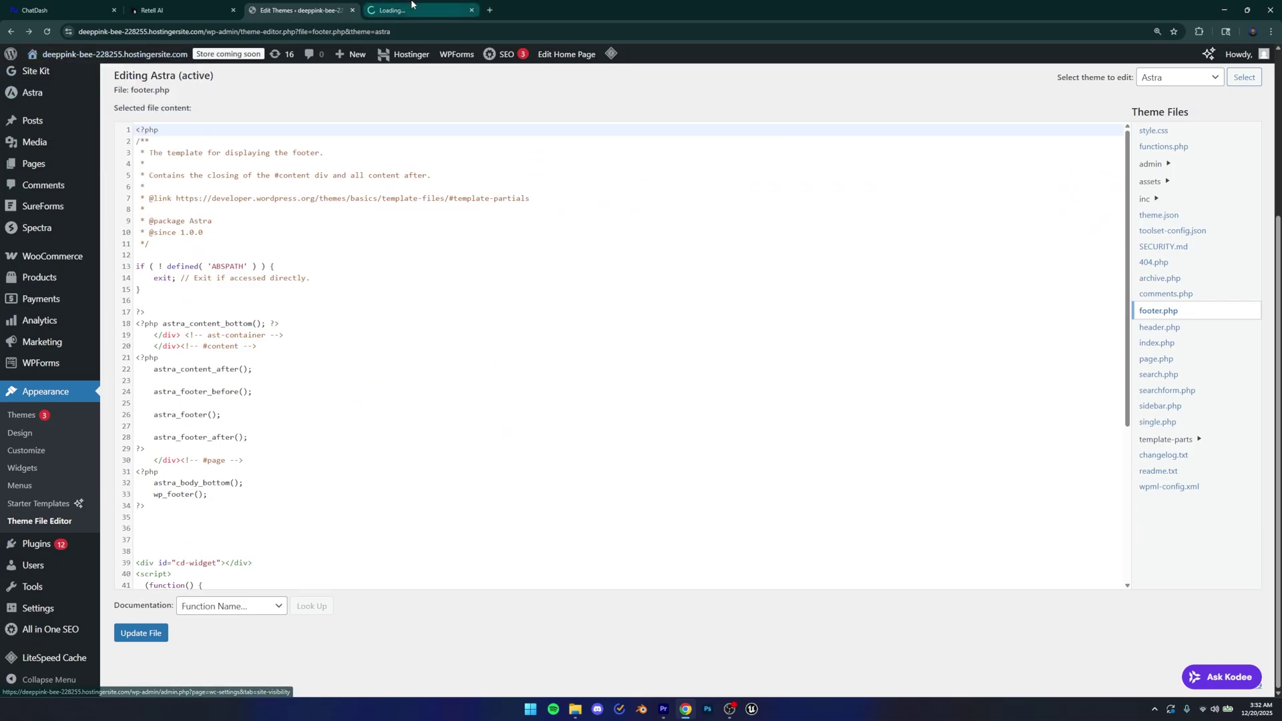
left_click(411, 6)
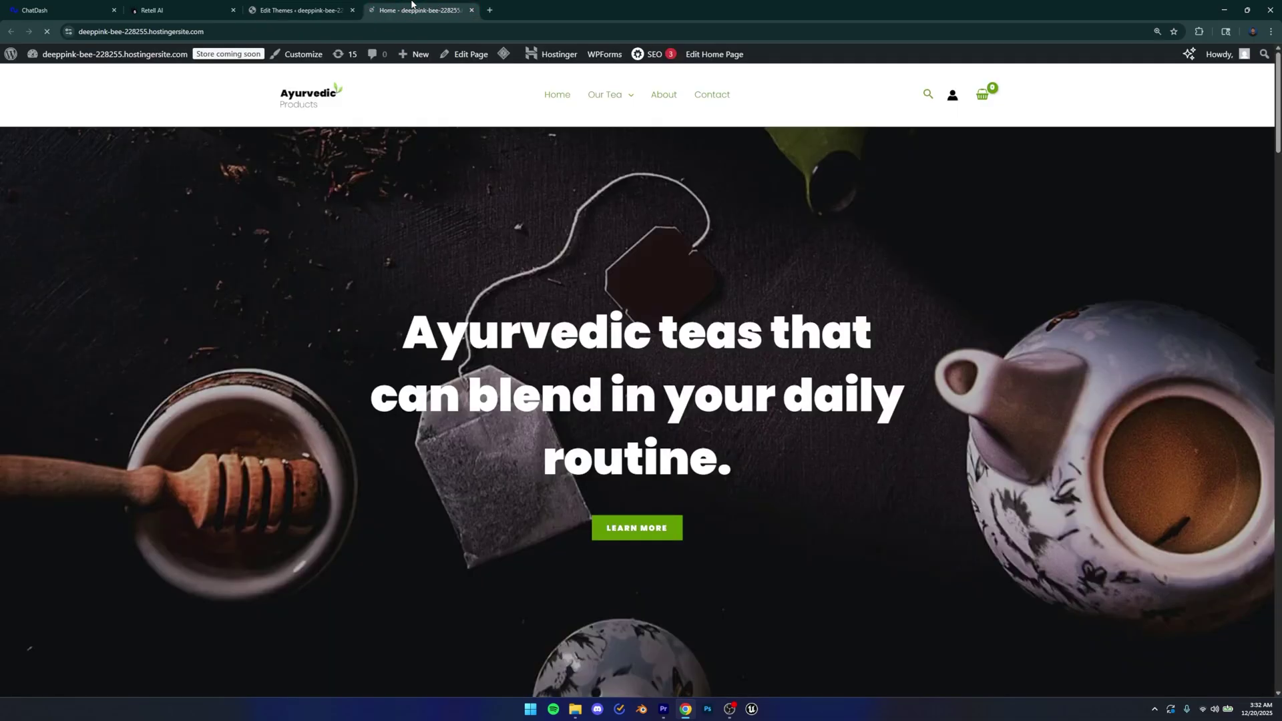
mouse_move(606, 94)
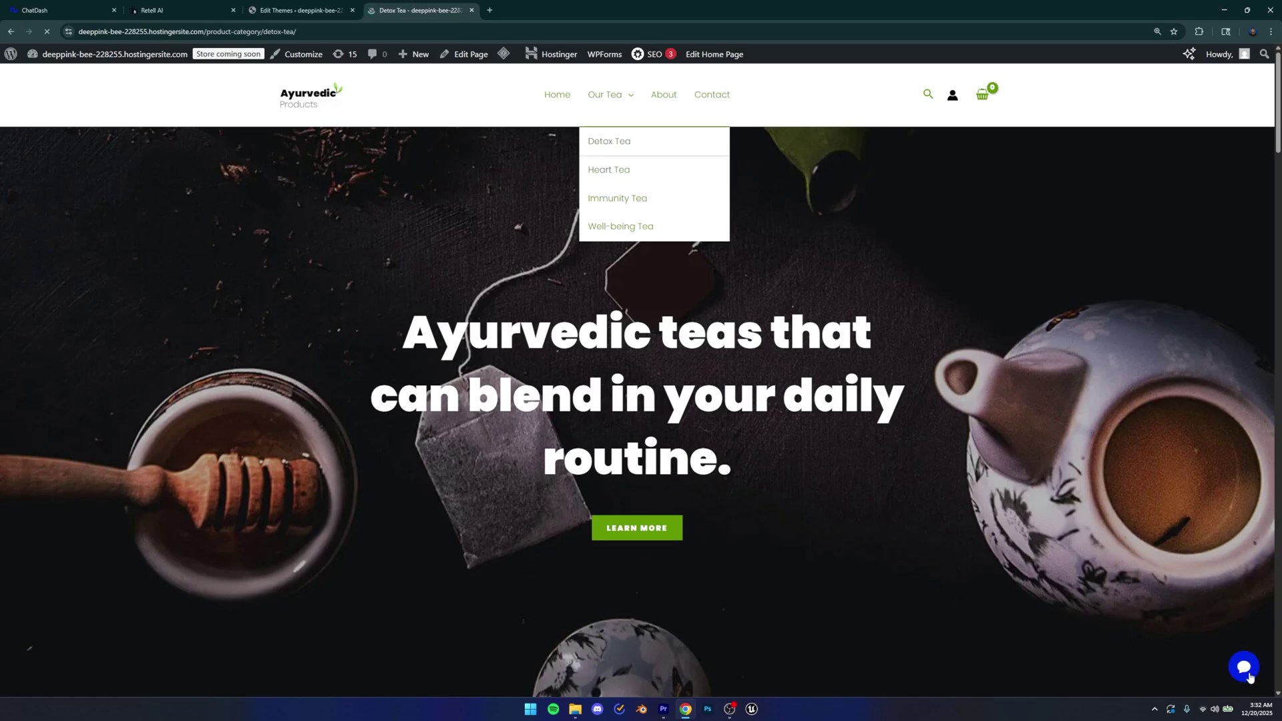
scroll(1182, 579, "down", 4)
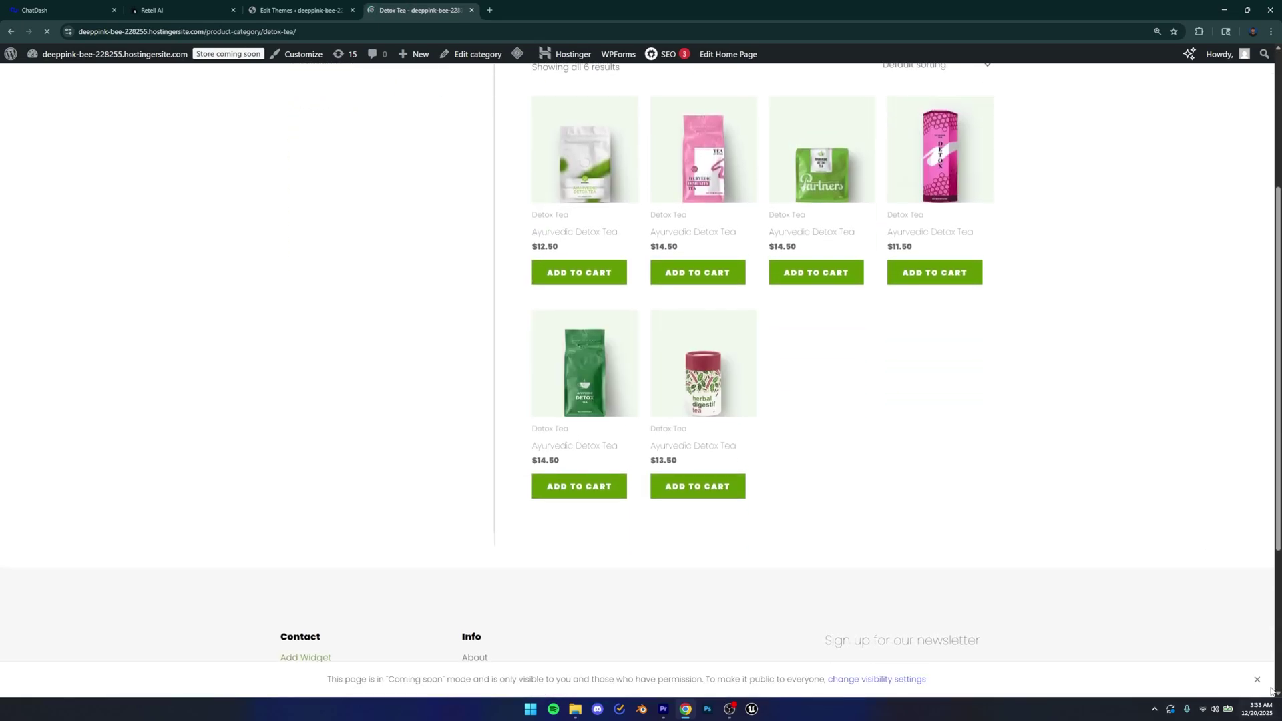
scroll(1065, 579, "up", 3)
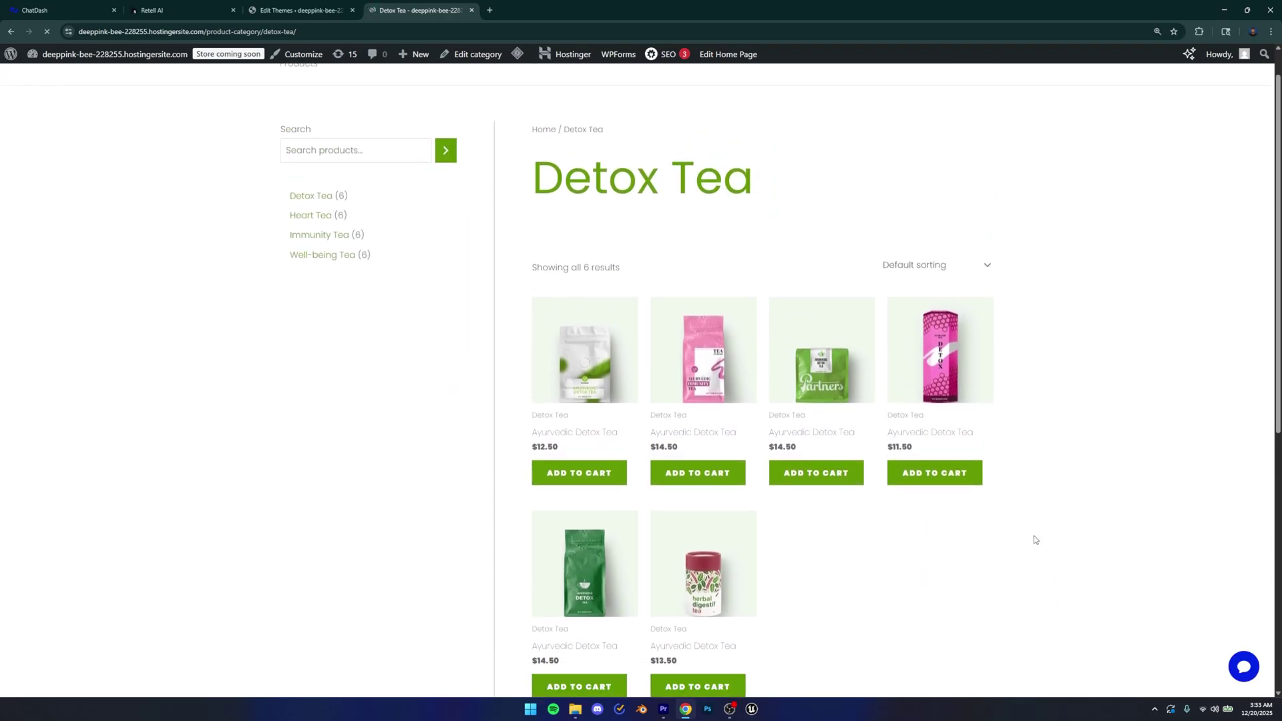
Hold a voice call with the embedded agent, end the chat, and return to ChatDash.
left_click(1244, 666)
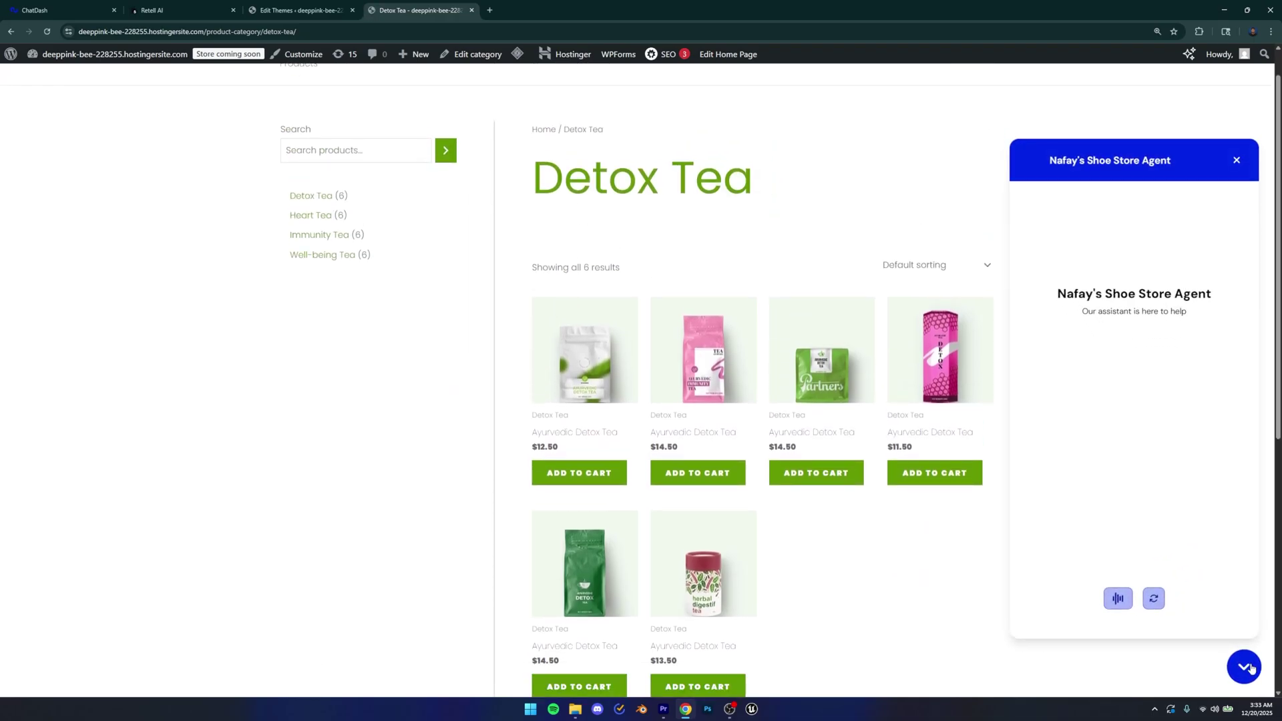
left_click(1118, 599)
scroll(855, 506, "down", 1)
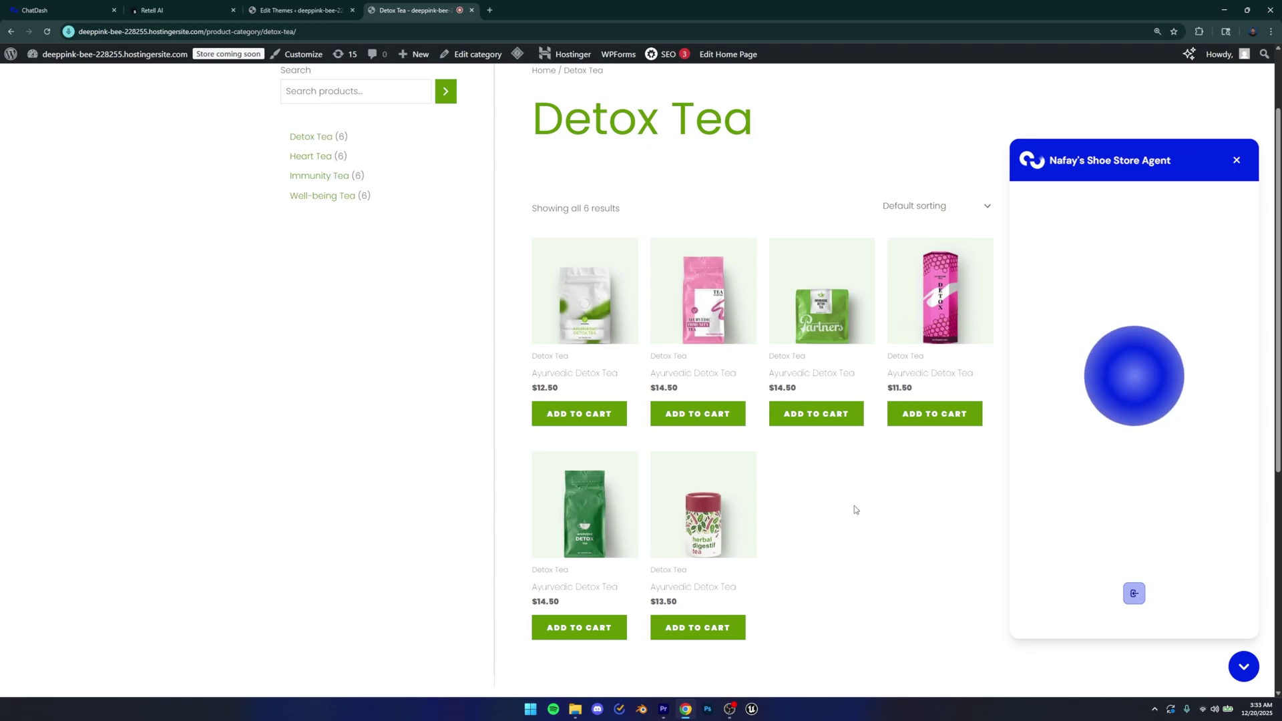
key("XF86AudioRaiseVolume")
key("XF86AudioLowerVolume")
key("XF86AudioLowerVolume")
key("XF86AudioLowerVolume")
key("XF86AudioLowerVolume")
key("XF86AudioLowerVolume")
key("XF86AudioLowerVolume")
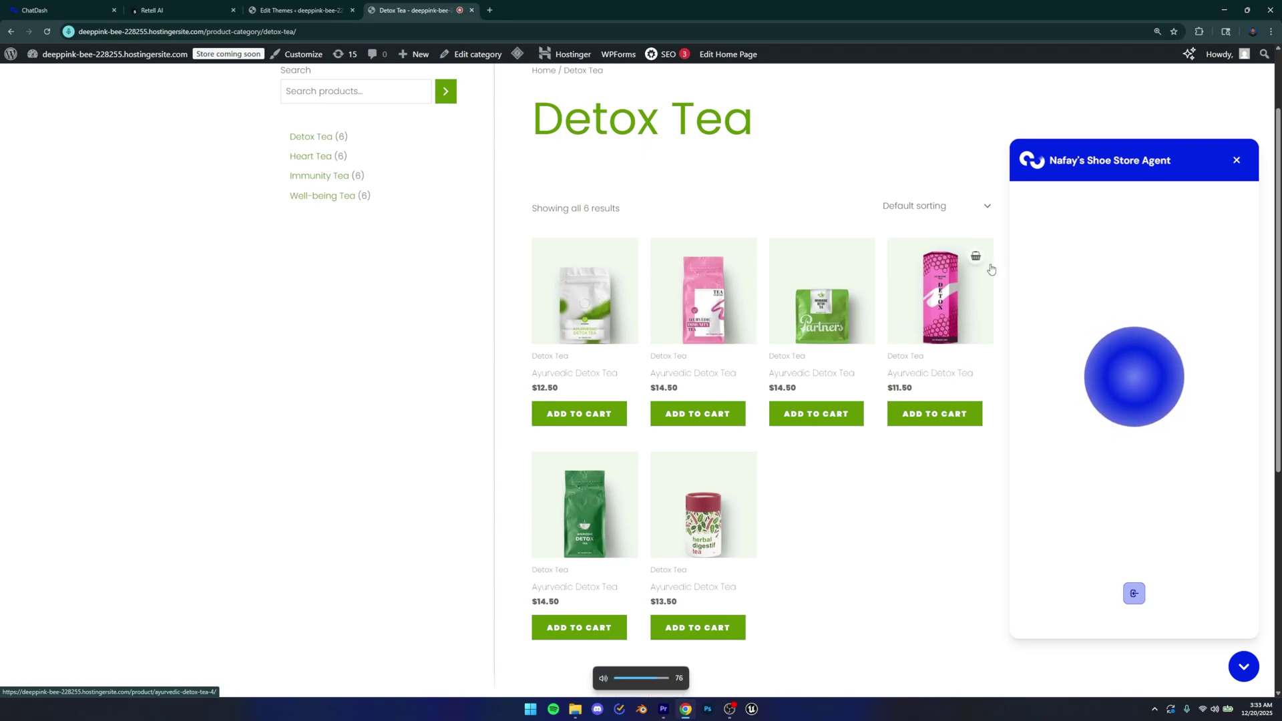
scroll(980, 258, "up", 2)
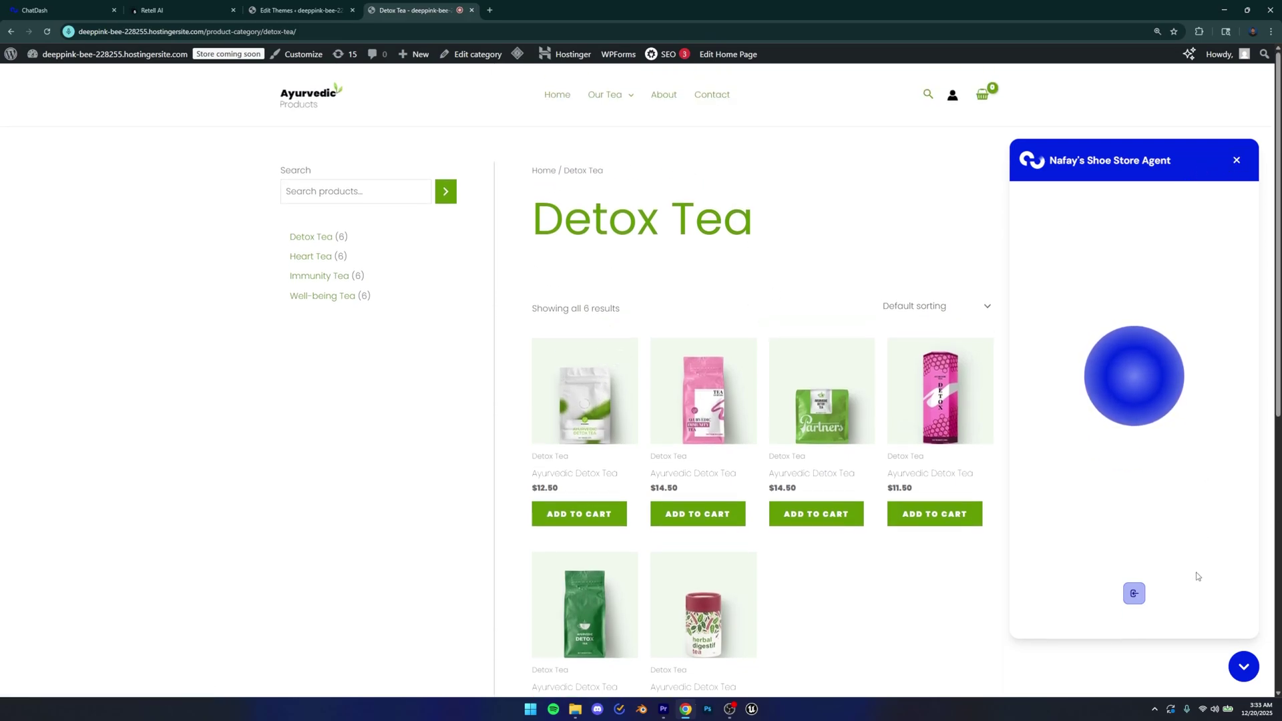
left_click(1135, 596)
left_click(1135, 580)
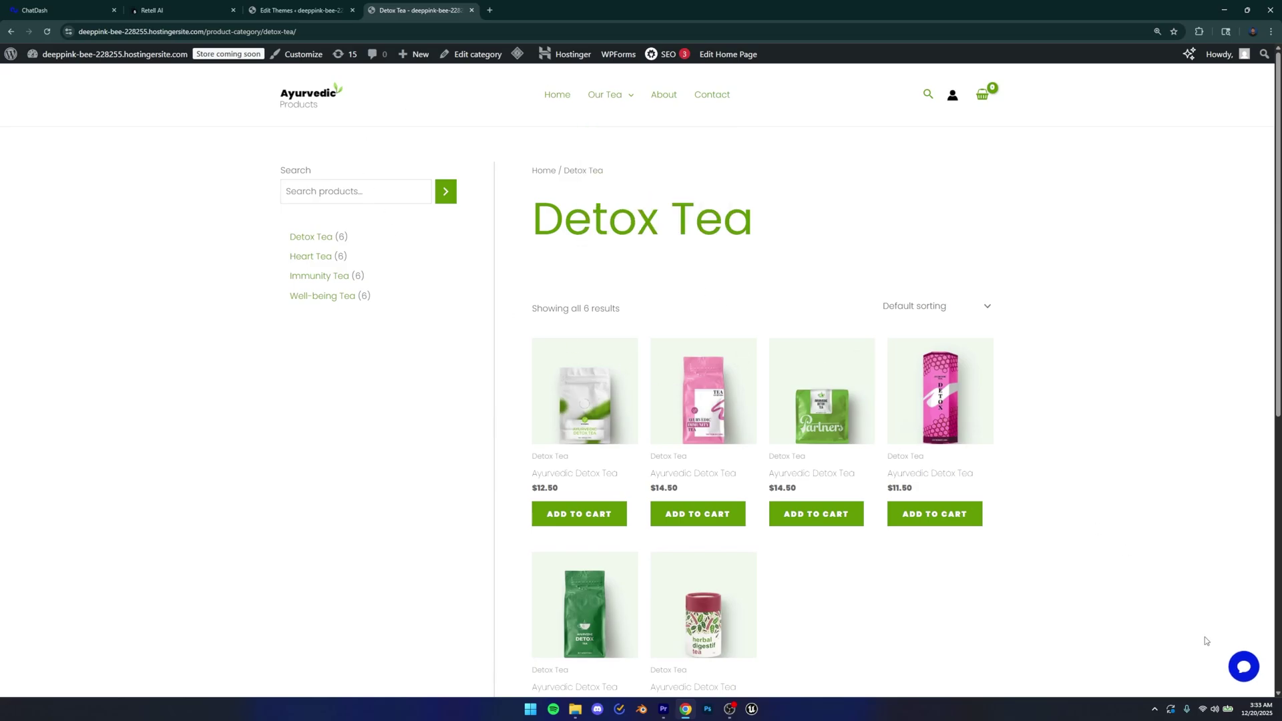
key("ctrl+1")
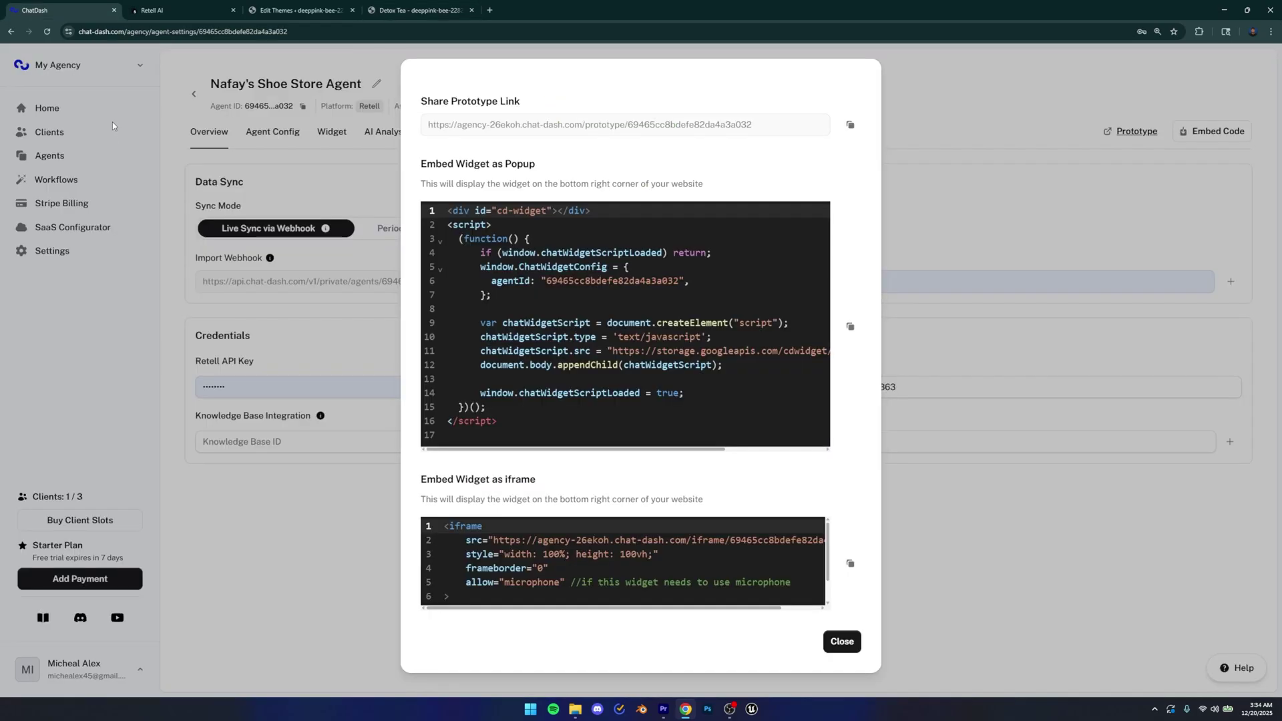
Close the embed code dialog and set the Widget Layout to Simple Voice.
left_click(843, 642)
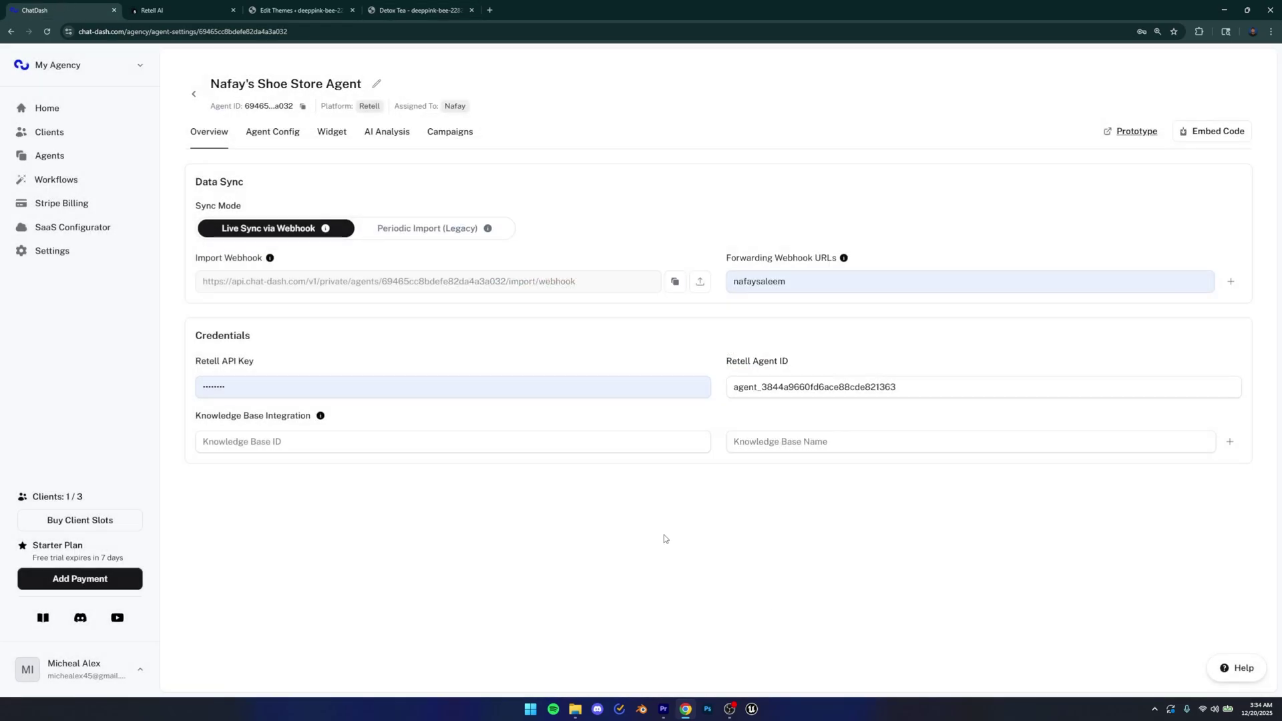
left_click(331, 132)
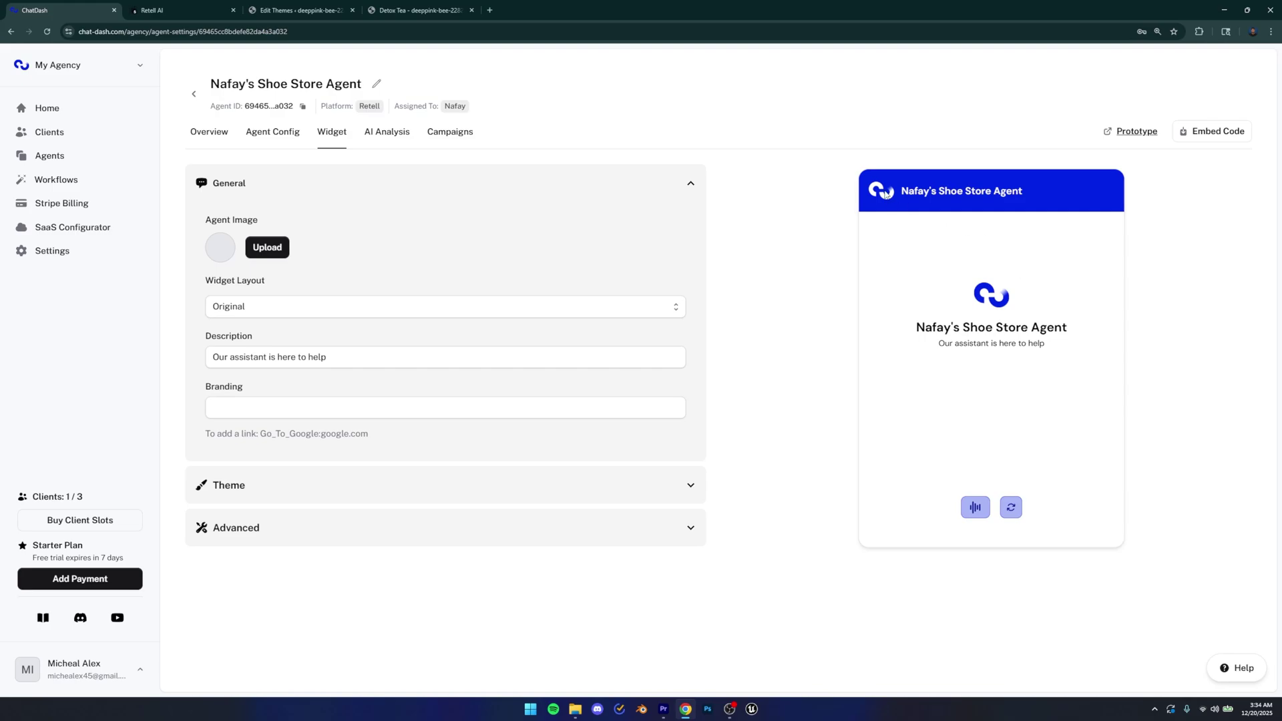
left_click(255, 312)
left_click(252, 331)
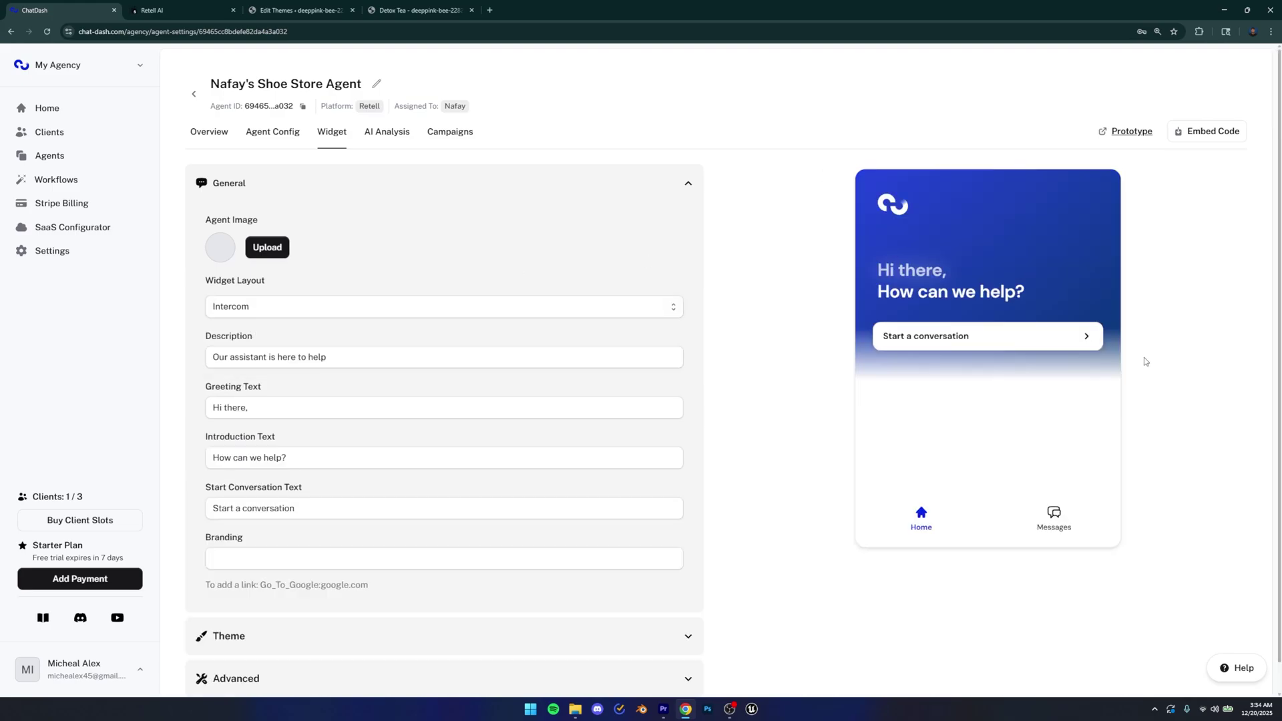
left_click(260, 309)
left_click(261, 332)
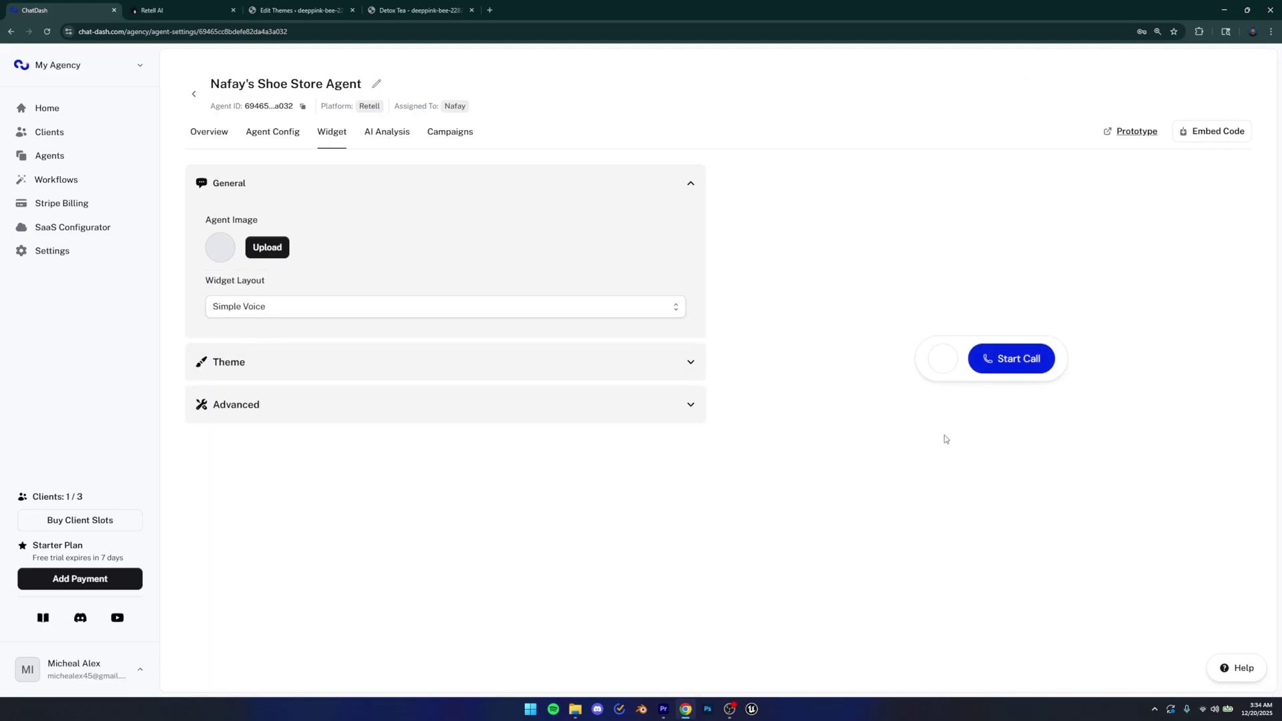
Expand Theme, choose the light-green preset colour, and expand the Advanced widget settings.
left_click(688, 370)
scroll(429, 418, "down", 3)
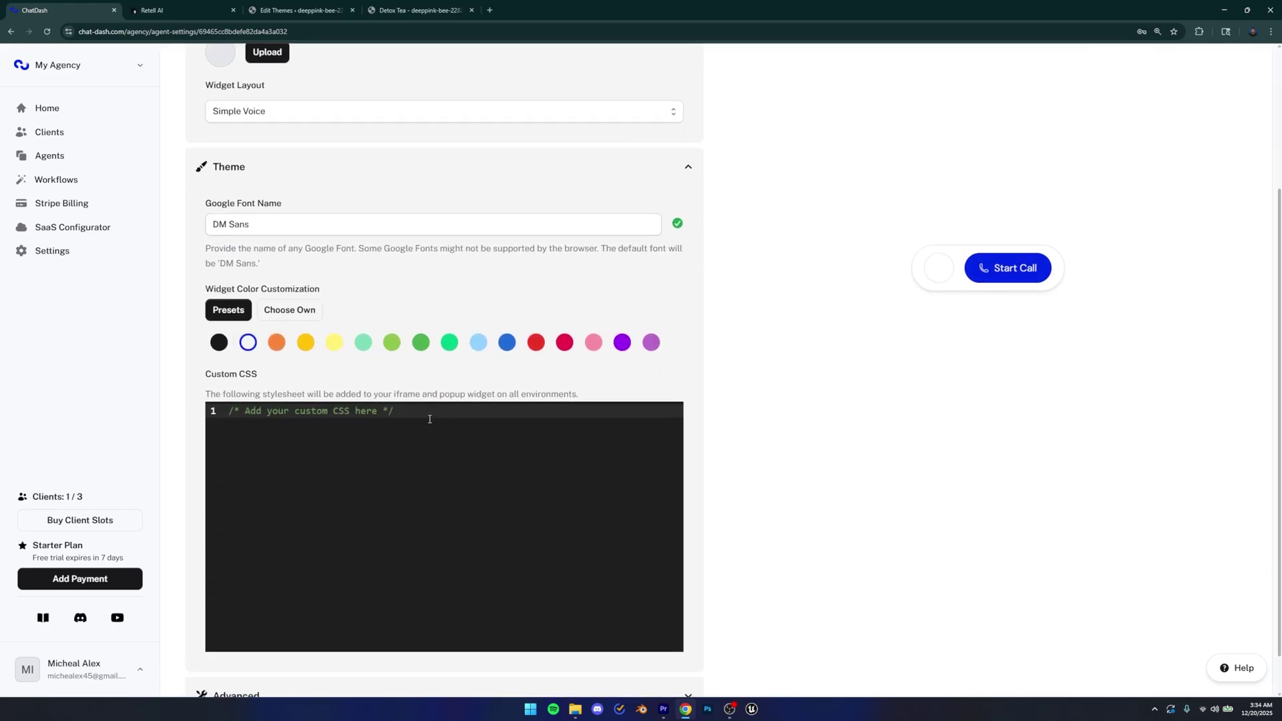
scroll(283, 193, "down", 1)
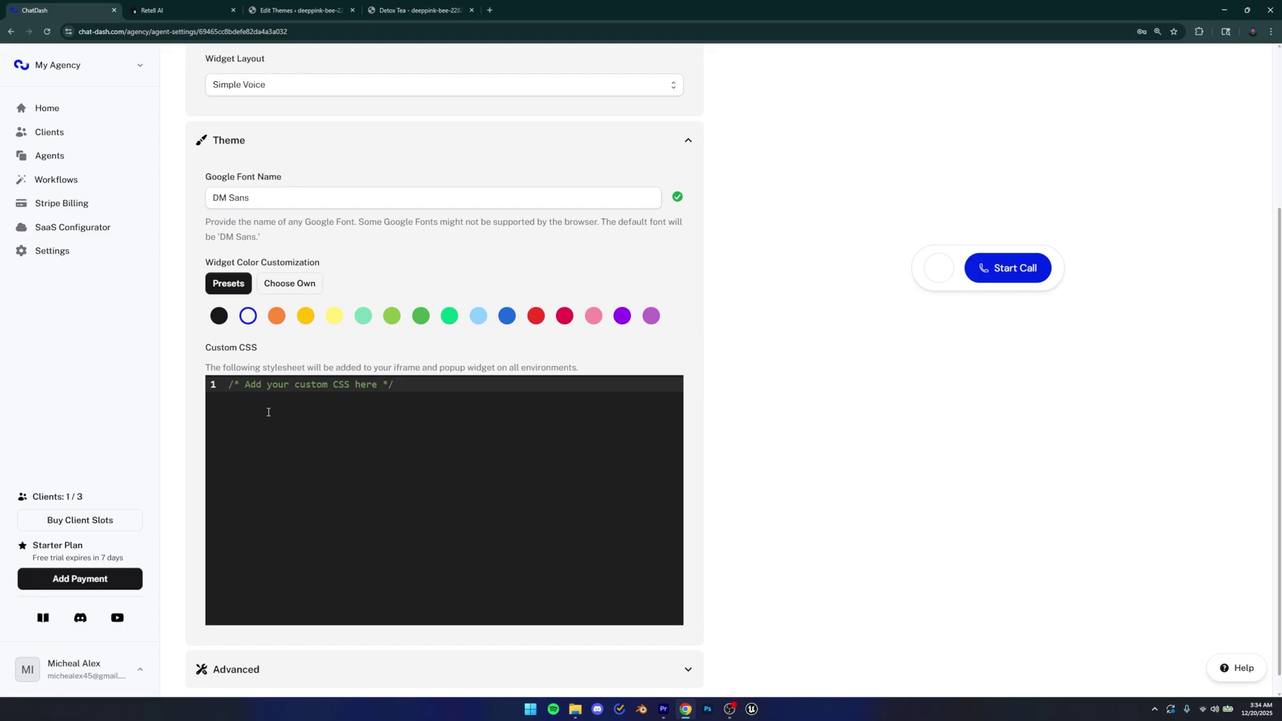
left_click(277, 294)
left_click(298, 9)
left_click(419, 10)
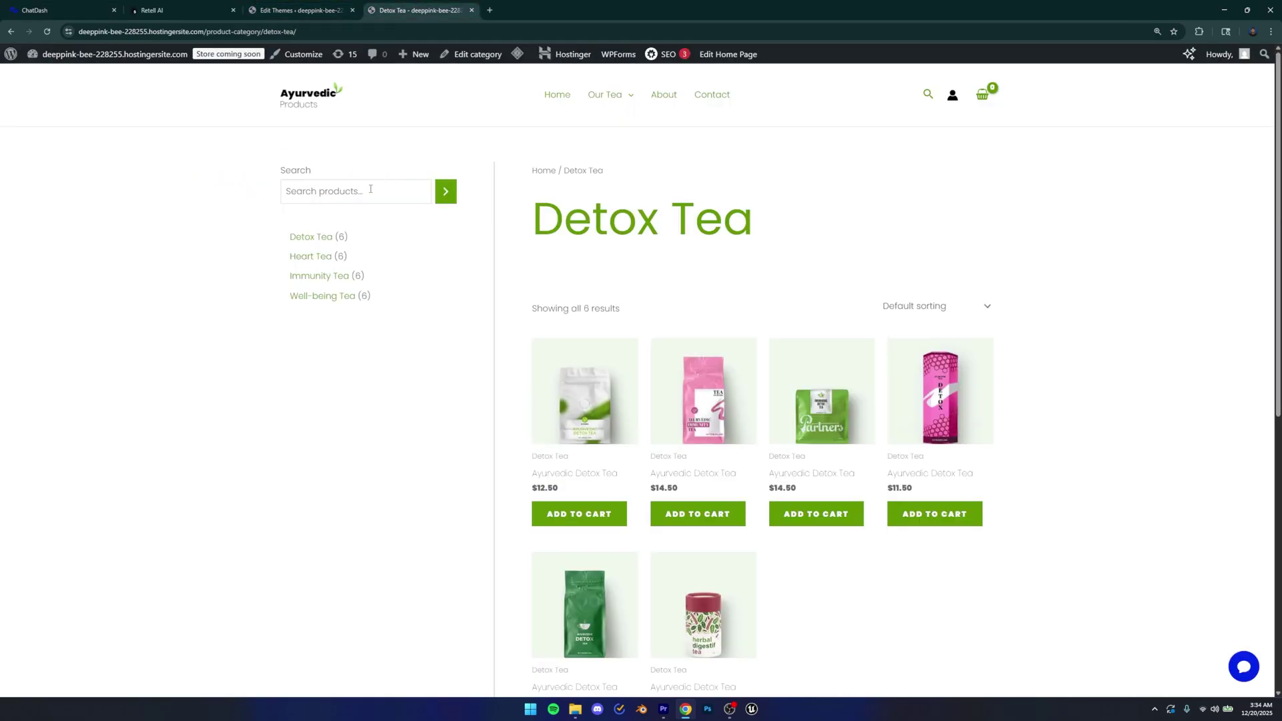
left_click(53, 10)
left_click(392, 295)
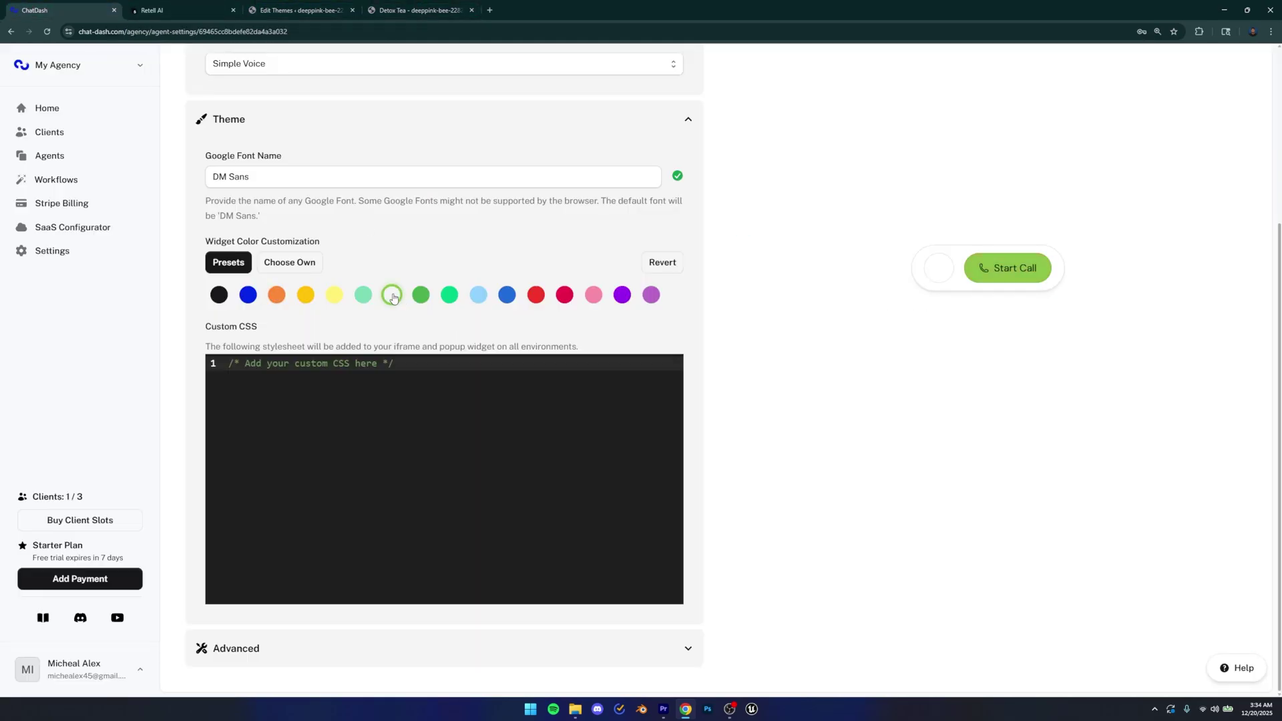
left_click(288, 267)
left_click(228, 262)
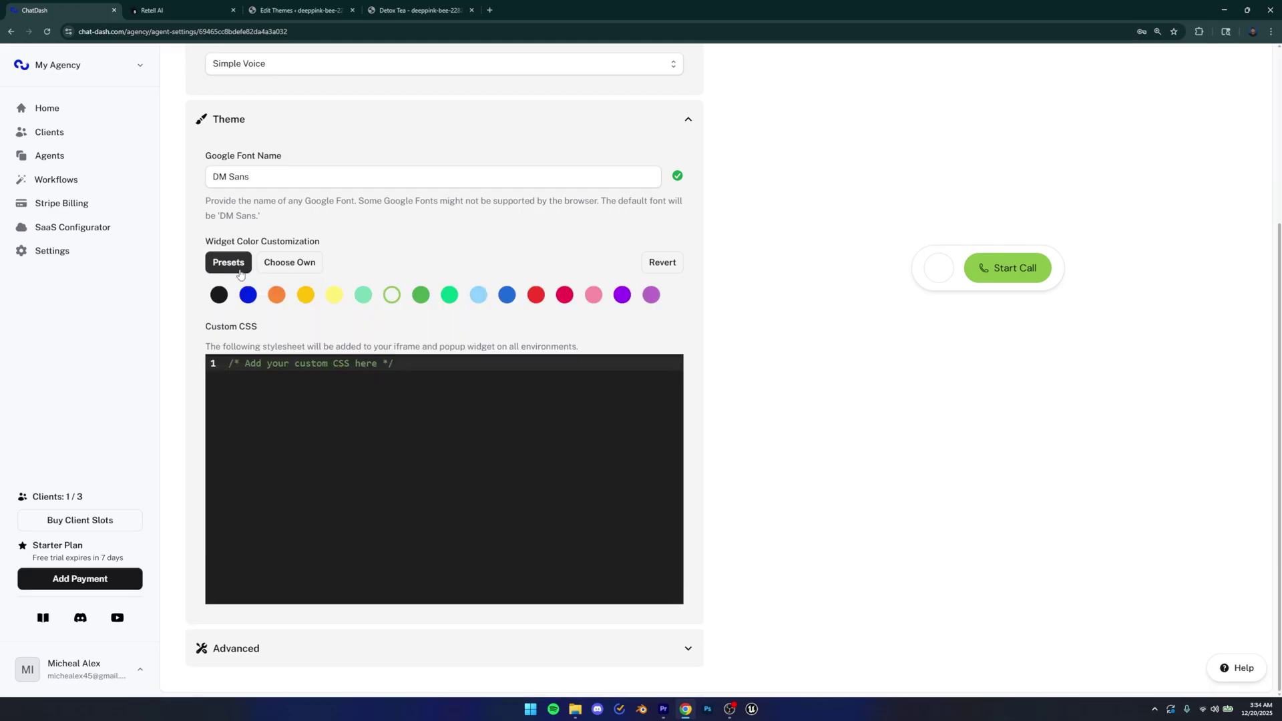
left_click(610, 658)
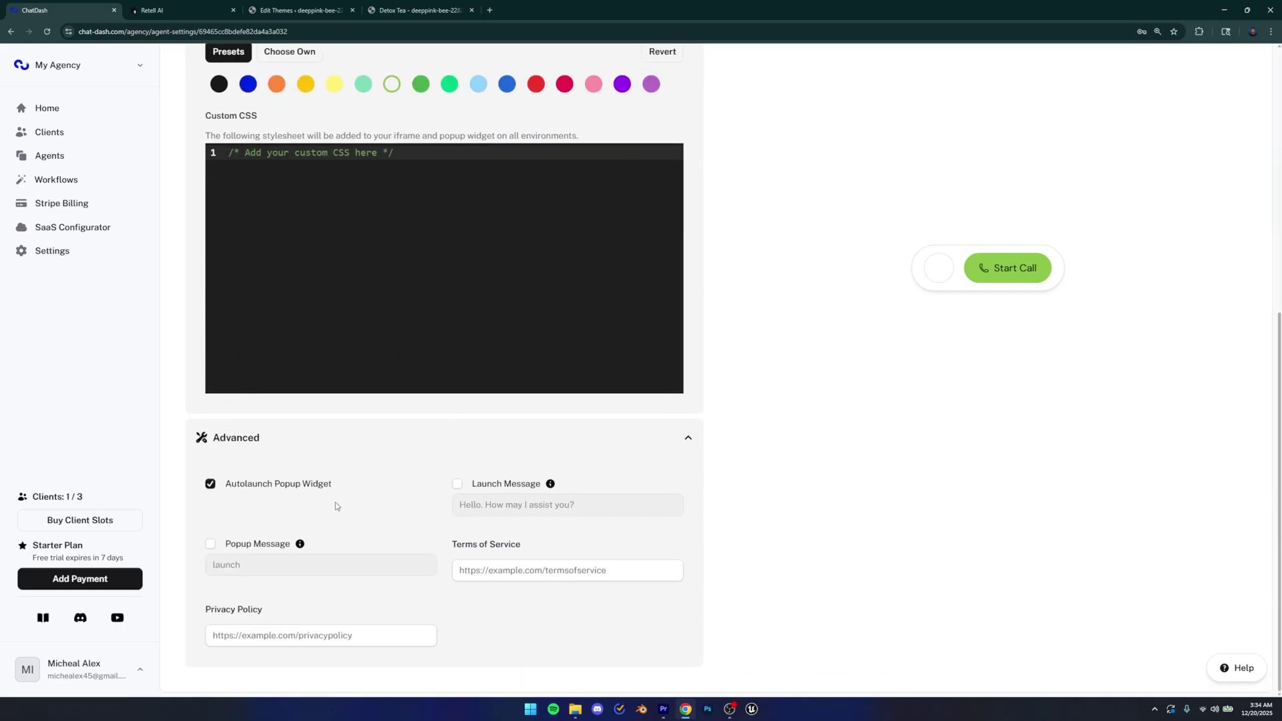
scroll(443, 270, "up", 7)
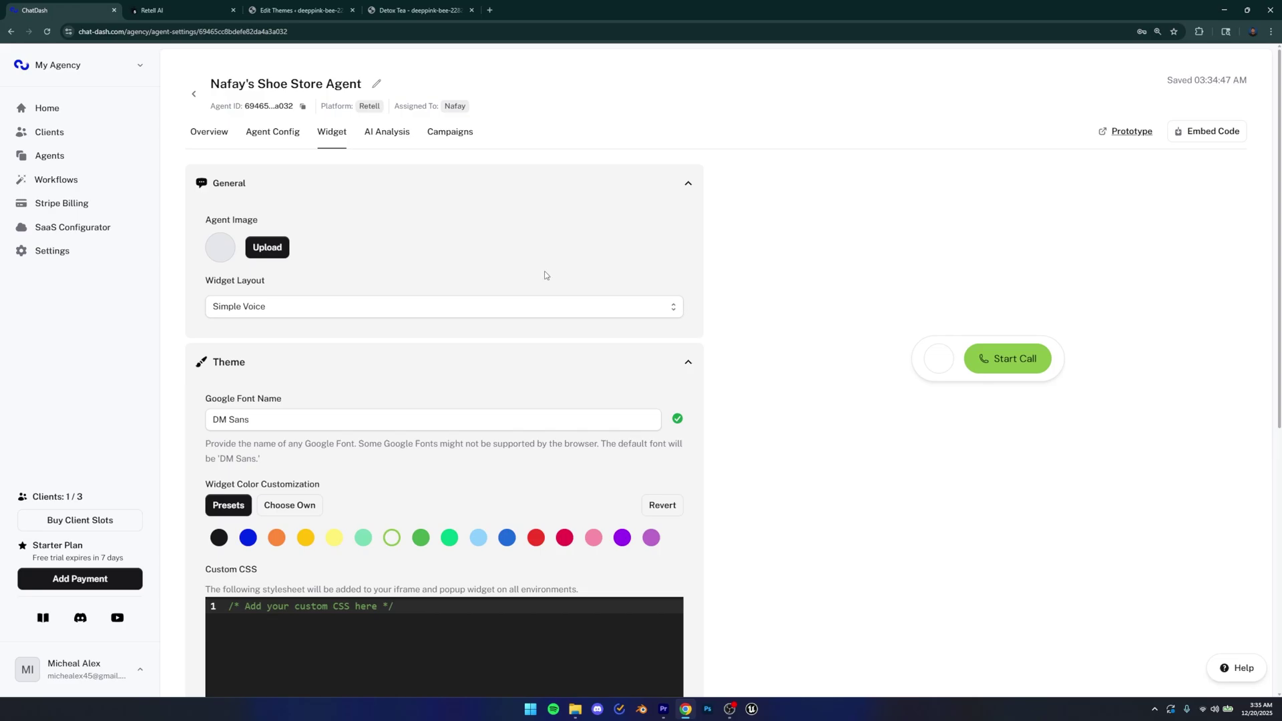
Reload the Detox Tea page and start a call from the green Start Call widget.
left_click(402, 8)
left_click(47, 31)
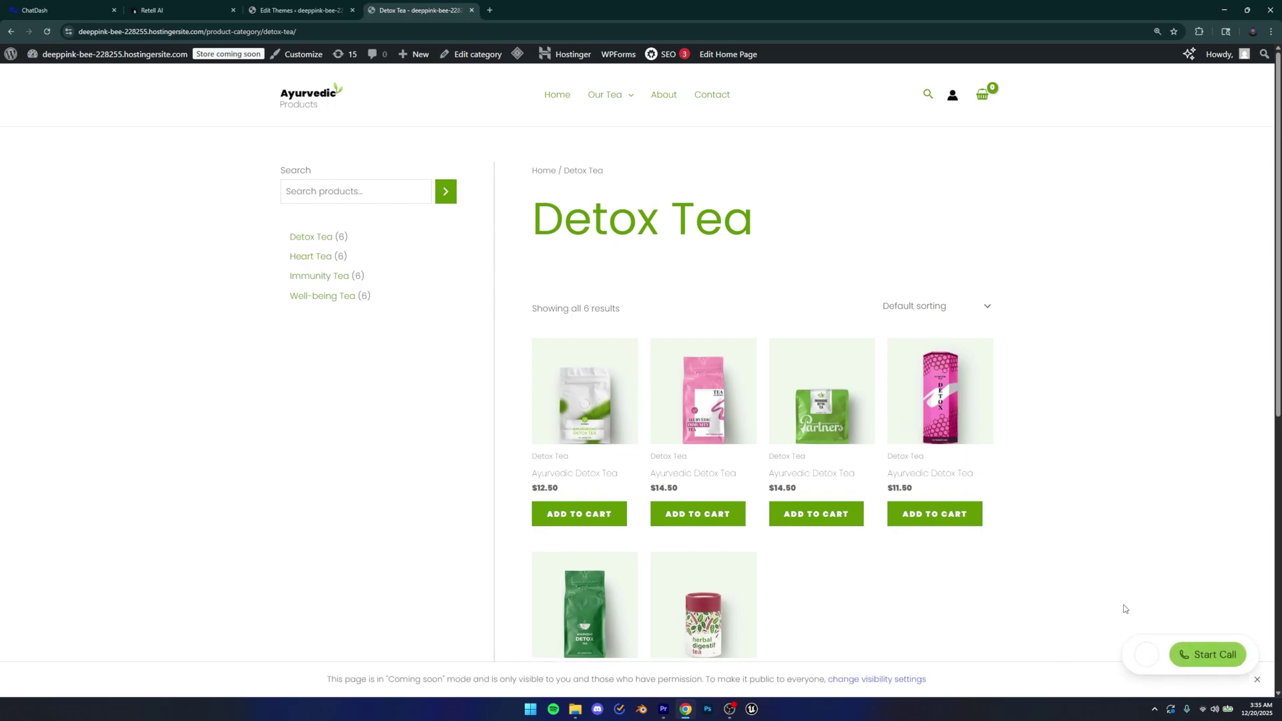
left_click(1202, 656)
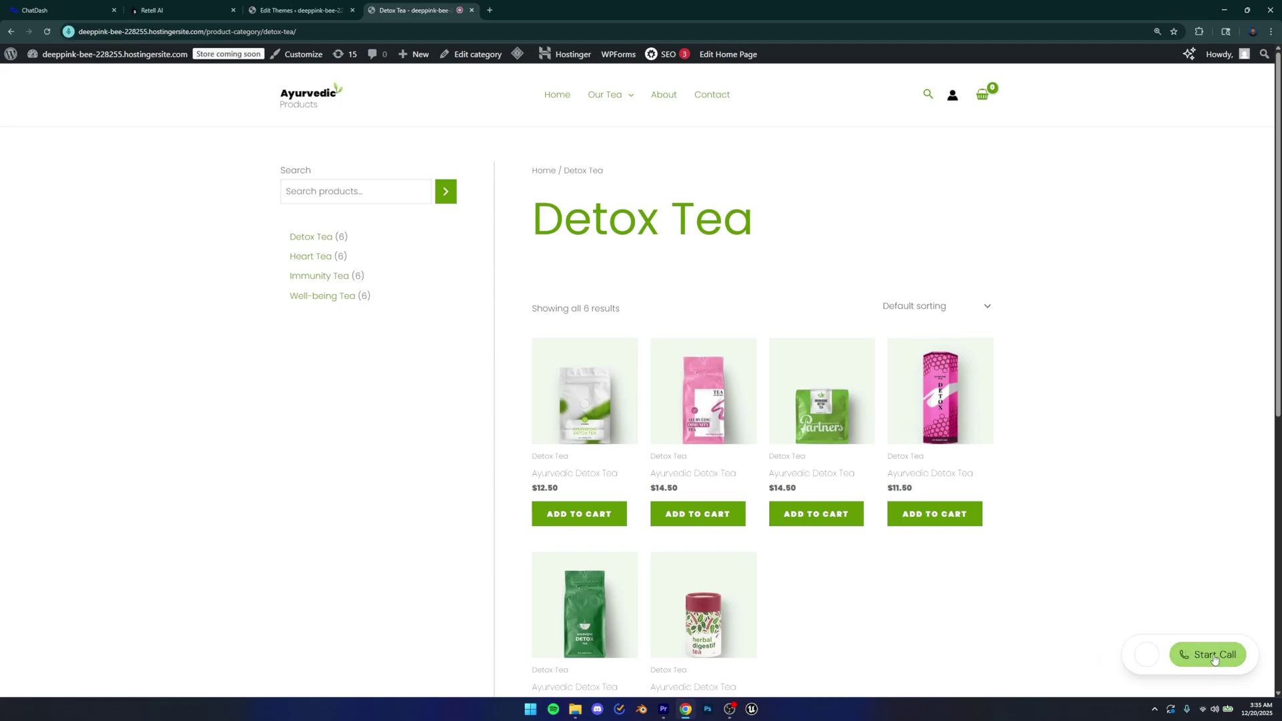
Return to the ChatDash tab showing the shoe store agent's Simple Voice widget with green Start Call preview.
key("ctrl+1")
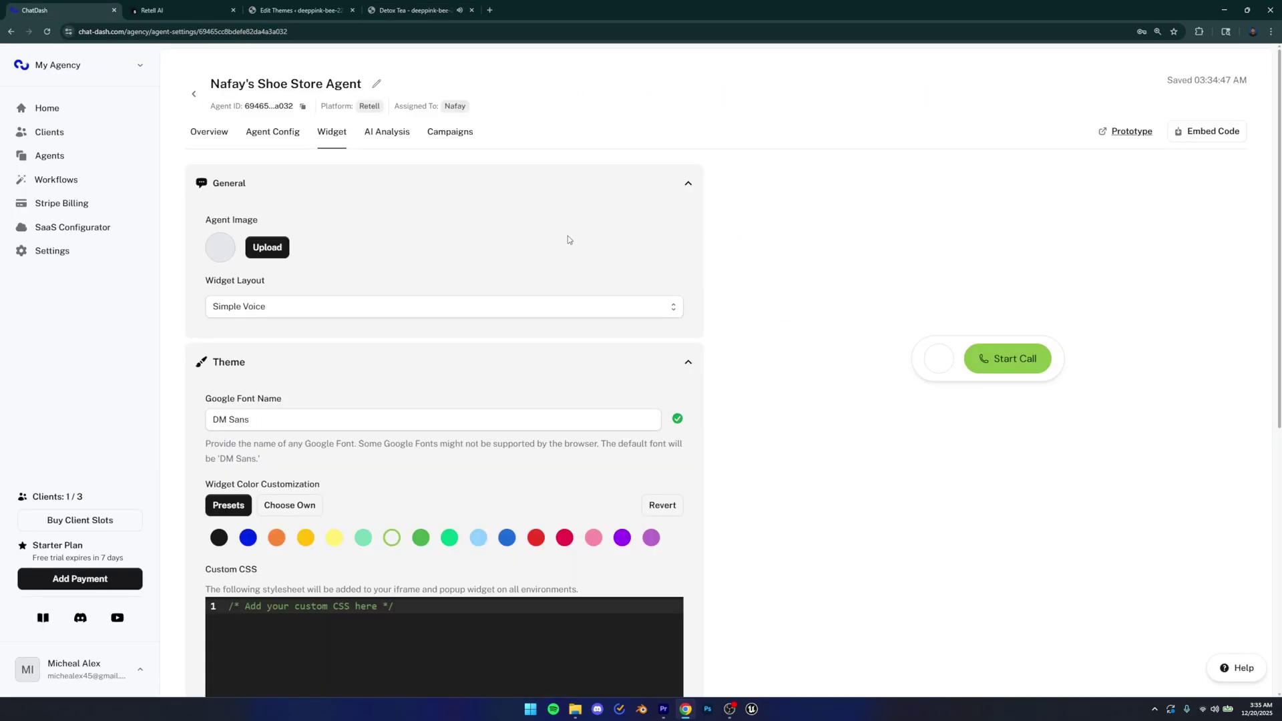